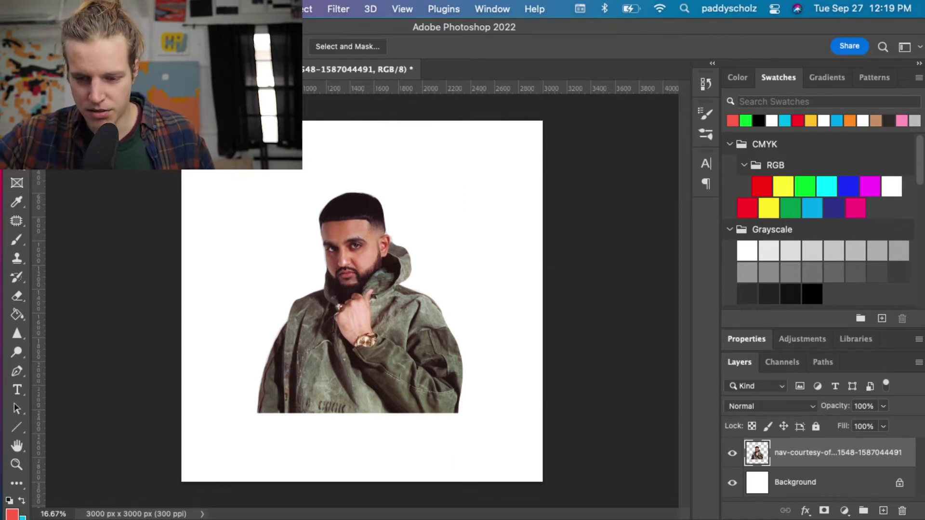
Step: Lasso a strip of fabric along the straight lower edge of the man's jacket
click(17, 145)
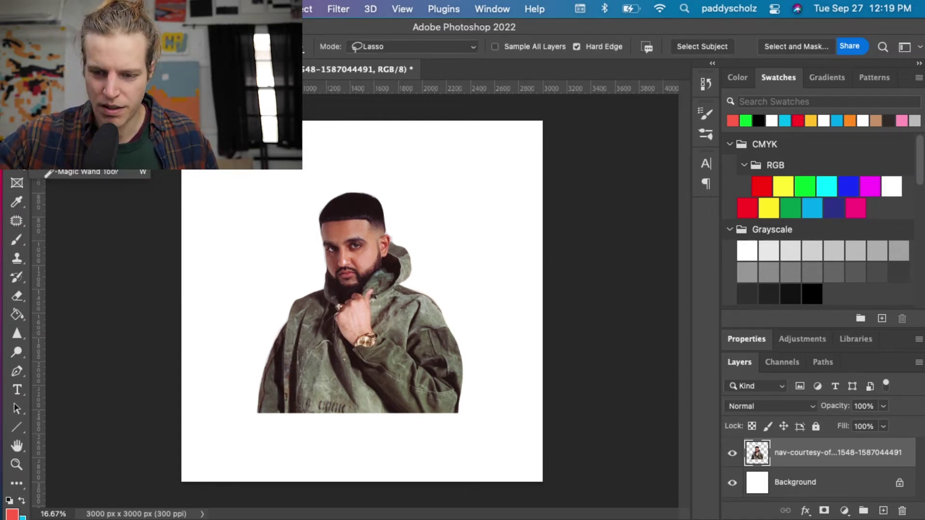
click(86, 172)
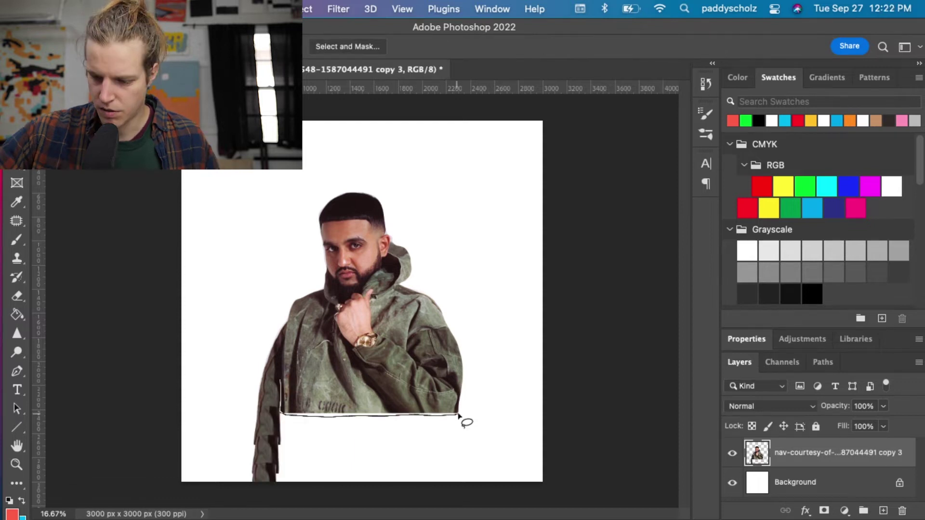
drag(460, 415, 460, 389)
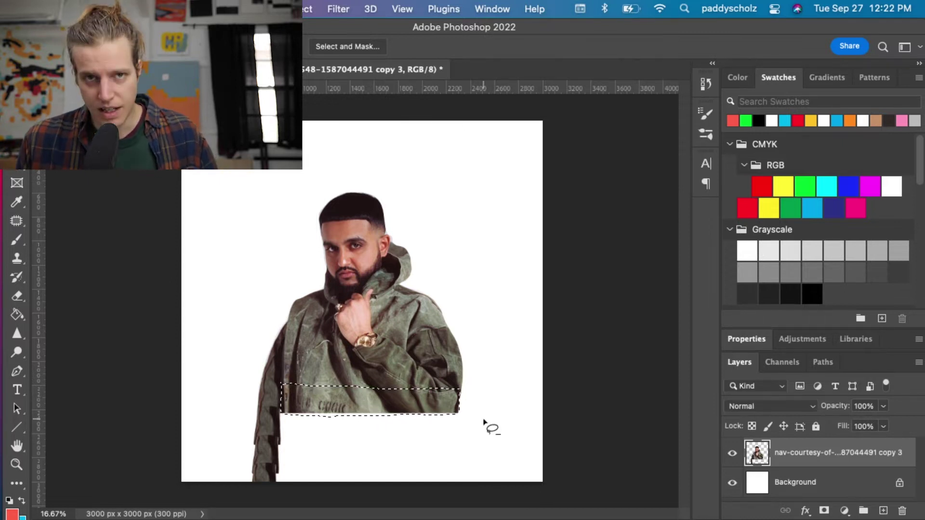
Step: Duplicate the man's cutout layer
right_click(775, 456)
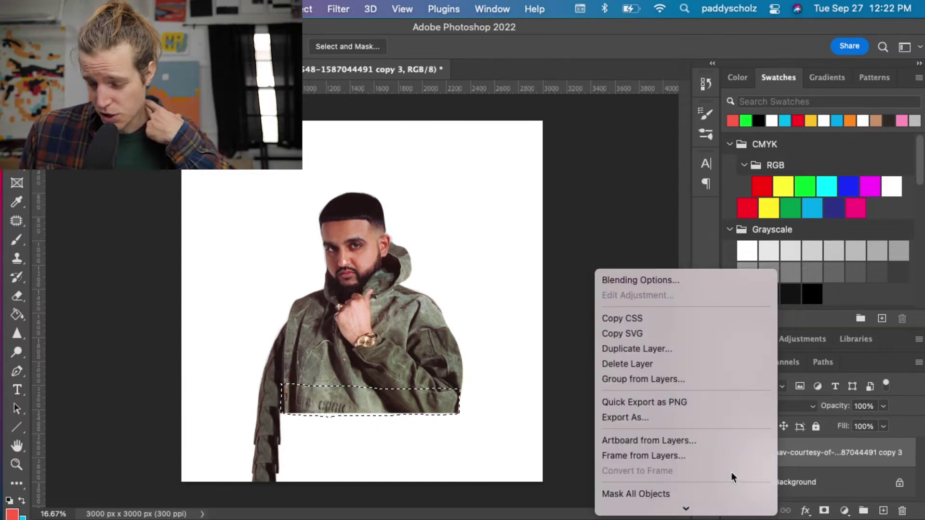
scroll(721, 389, down, 8)
scroll(721, 388, up, 5)
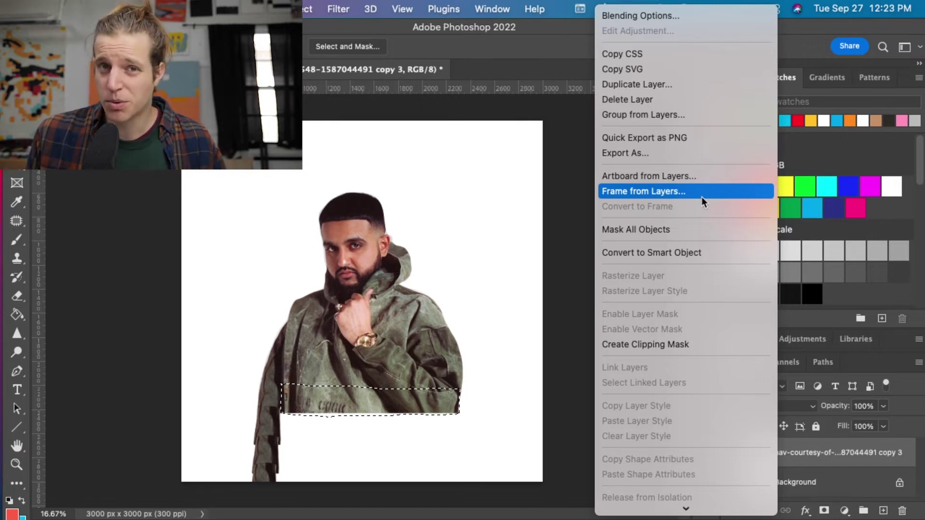
click(686, 84)
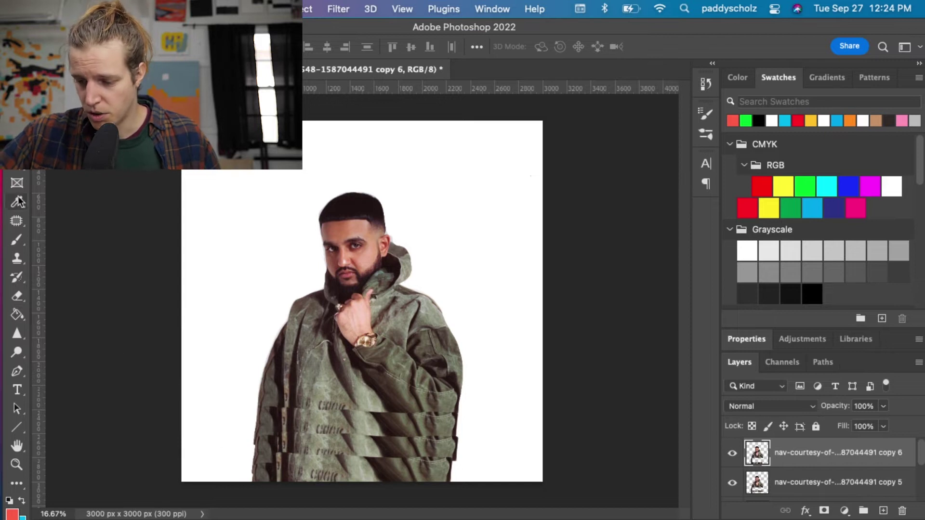
Step: Blend the layered seams on the left sleeve of the extended jacket with the Spot Healing Brush
click(19, 225)
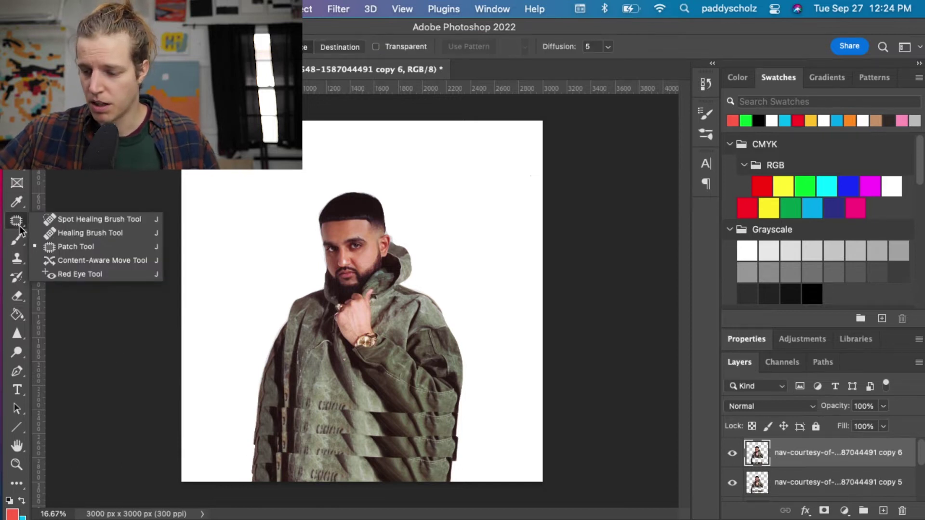
click(96, 221)
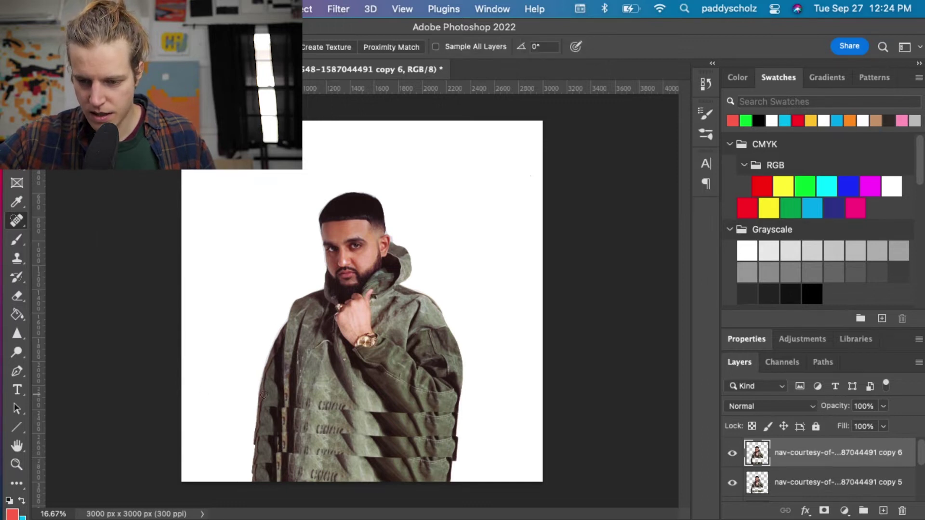
scroll(298, 442, up, 5)
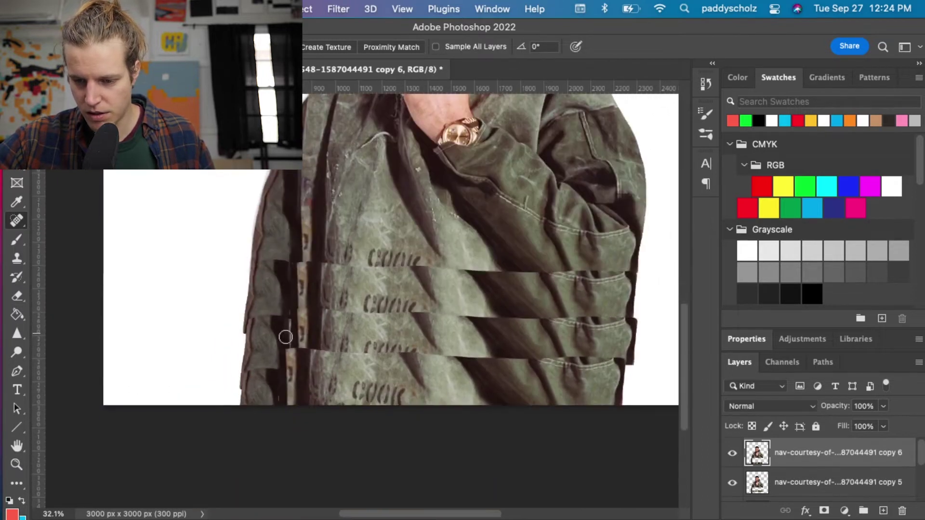
mouse_move(248, 370)
mouse_down()
mouse_move(286, 377)
mouse_move(292, 398)
mouse_move(276, 349)
mouse_move(254, 384)
mouse_move(272, 368)
mouse_move(263, 380)
mouse_move(275, 366)
mouse_up()
Step: Heal the repeated horizontal seams across the front of the jacket's extended lower part
scroll(279, 381, up, 2)
scroll(283, 393, up, 3)
drag(239, 197, 434, 199)
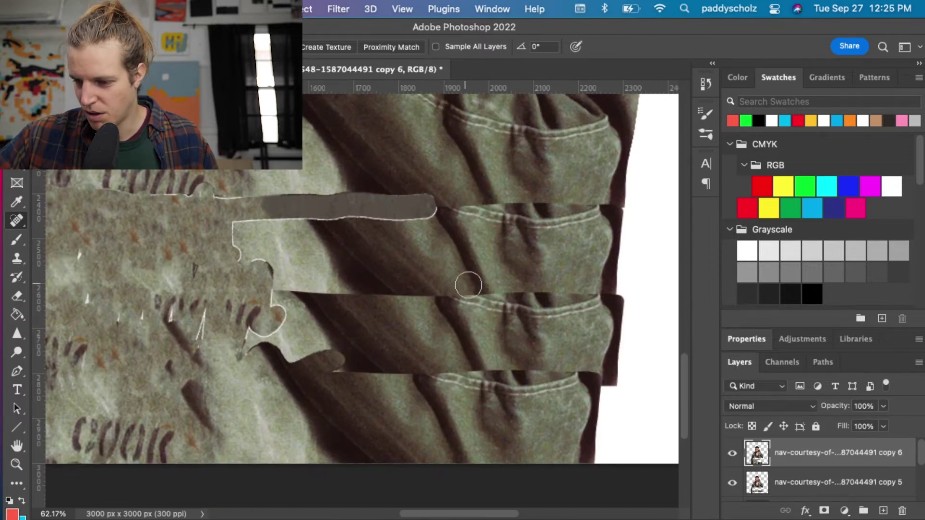
mouse_move(274, 317)
mouse_down()
mouse_move(320, 337)
mouse_move(314, 207)
mouse_move(343, 398)
mouse_move(326, 303)
mouse_move(336, 152)
mouse_up()
mouse_move(338, 248)
mouse_down()
mouse_move(371, 316)
mouse_move(359, 289)
mouse_up()
scroll(442, 234, down, 2)
scroll(442, 235, down, 4)
scroll(431, 250, up, 2)
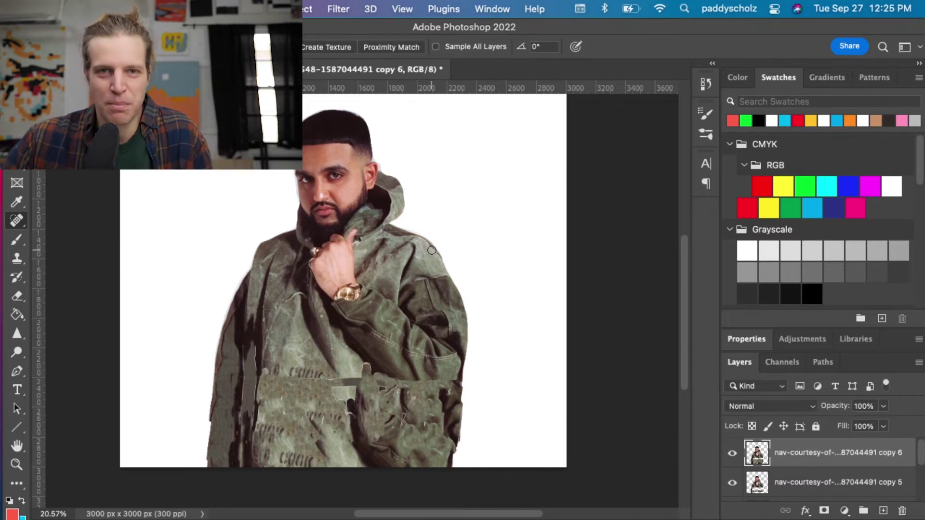
Step: Heal the small leftover patches on the right half of the jacket's lower front
scroll(316, 394, up, 6)
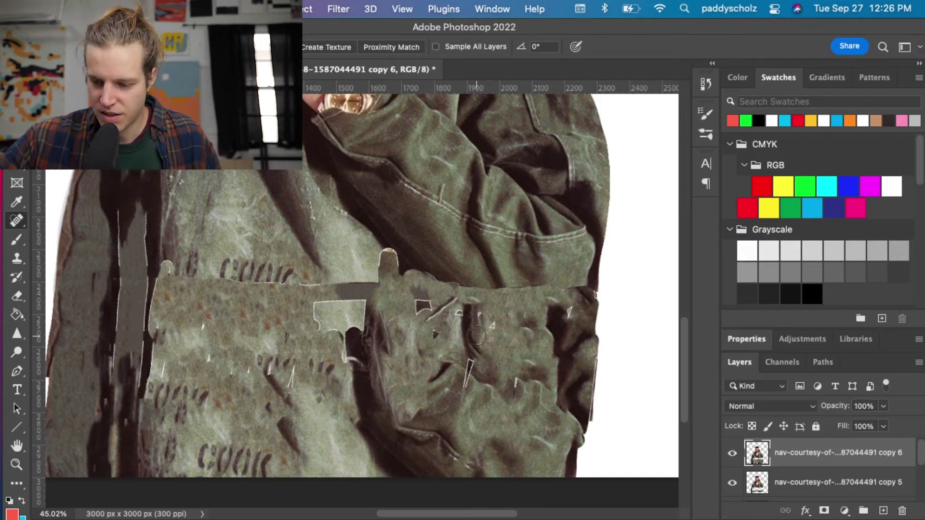
mouse_move(412, 309)
mouse_down()
mouse_move(431, 306)
mouse_move(434, 333)
mouse_up()
mouse_move(480, 313)
mouse_down()
mouse_move(488, 333)
mouse_move(491, 321)
mouse_up()
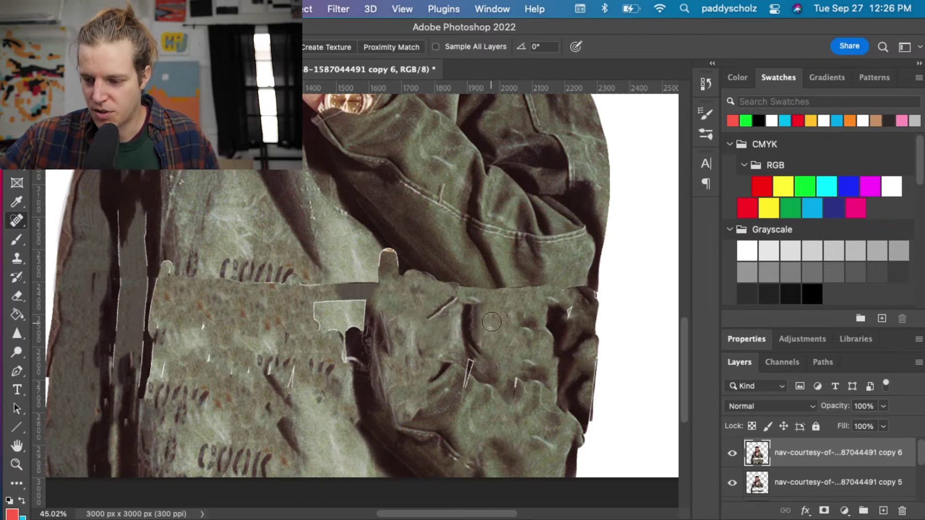
key(super+0)
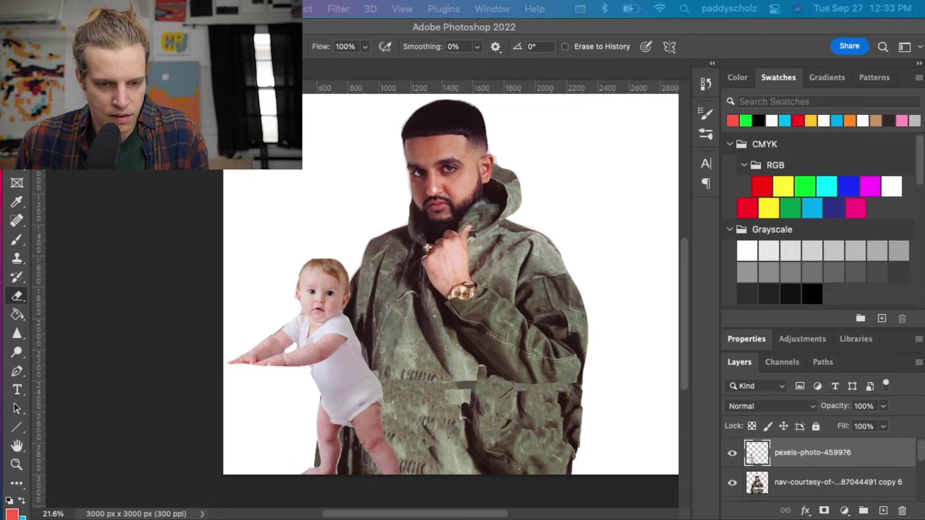
Step: Place the stack of 100-dollar bills image in the document, over the jacket beside the baby
drag(19, 180, 386, 254)
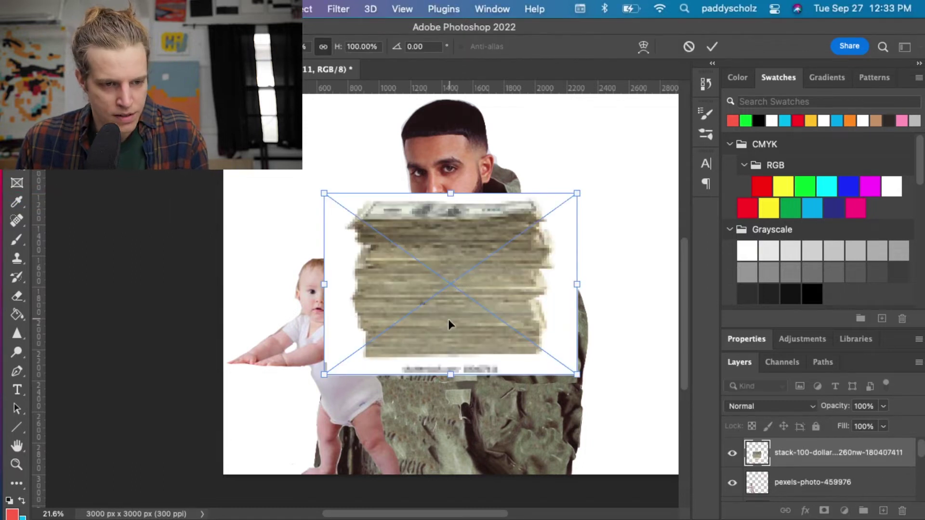
drag(448, 326, 582, 316)
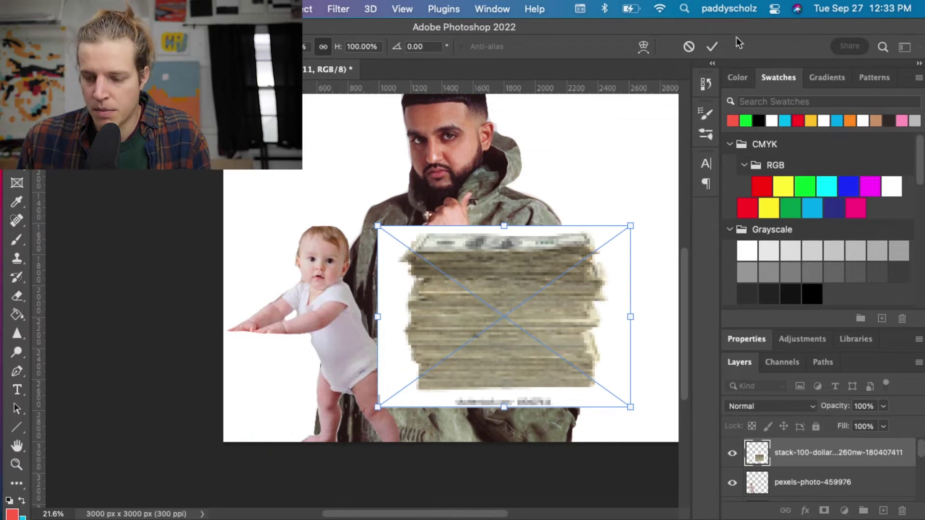
click(712, 47)
Step: Remove the white background around the money stack and position the stack under the baby's hands
key(e)
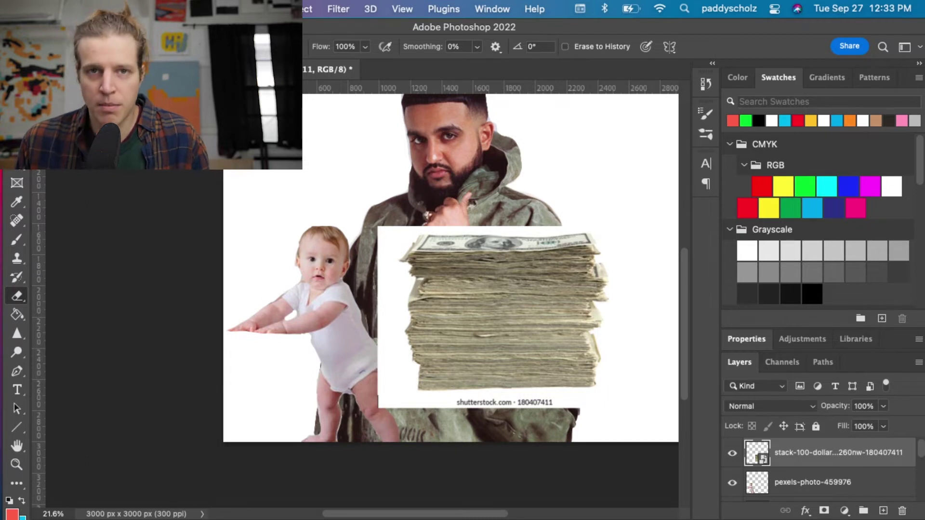
key(w)
mouse_move(419, 234)
mouse_down()
mouse_move(482, 393)
mouse_move(417, 391)
mouse_move(407, 263)
mouse_up()
right_click(581, 274)
click(635, 214)
key(BackSpace)
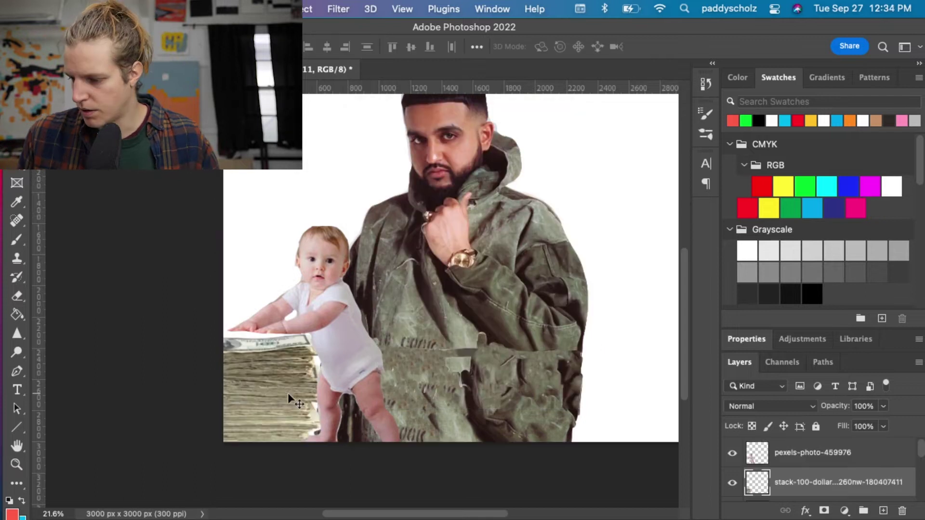
drag(287, 392, 295, 391)
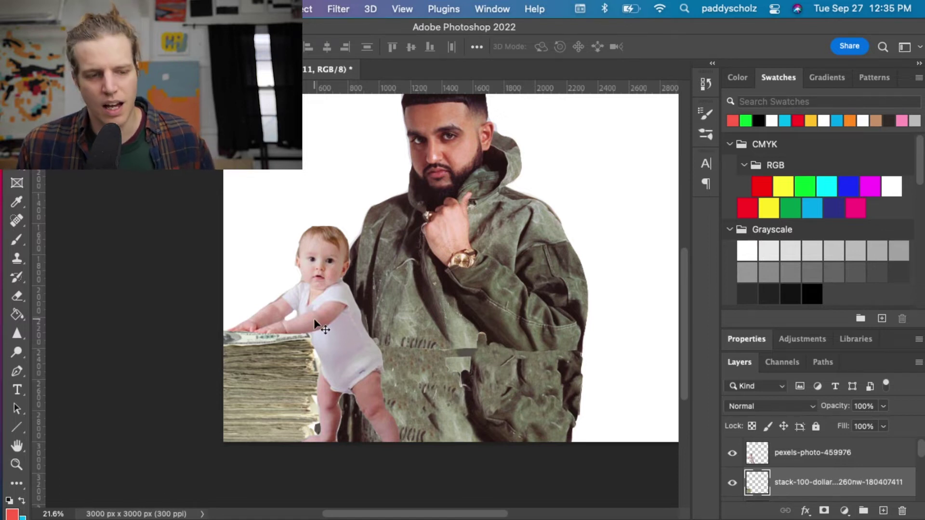
Step: Examine the composite up close: the baby, the money stack, the man's face and the extended jacket
scroll(320, 320, up, 5)
scroll(322, 326, down, 2)
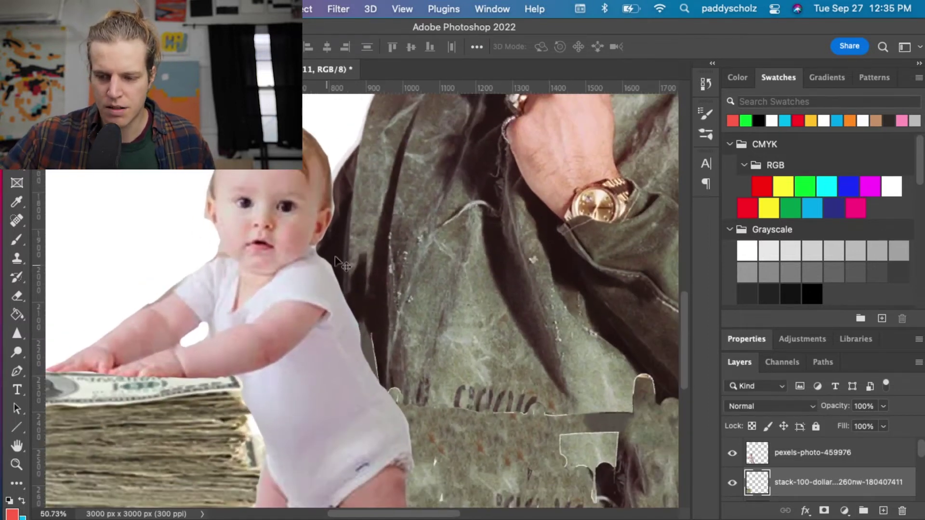
scroll(318, 406, down, 5)
scroll(318, 406, left, 3)
scroll(318, 409, up, 10)
scroll(317, 371, right, 5)
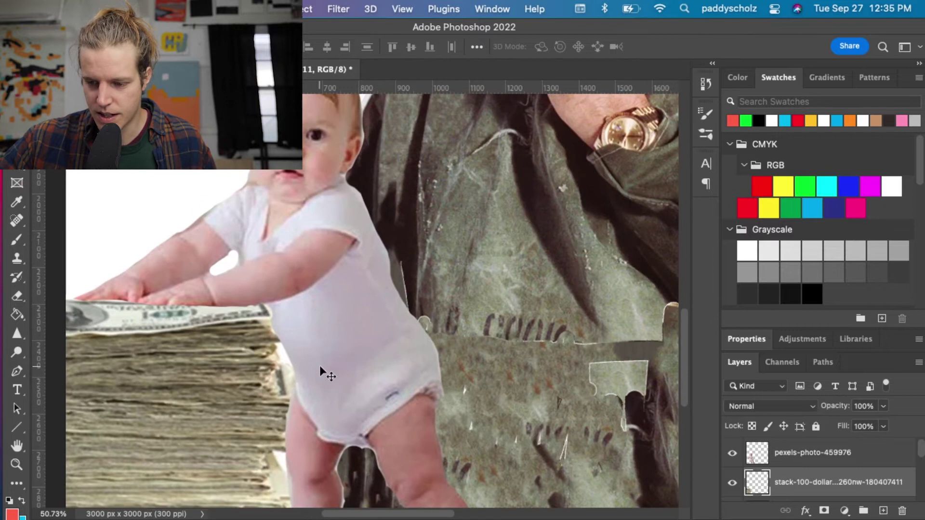
scroll(337, 282, up, 3)
scroll(337, 282, right, 2)
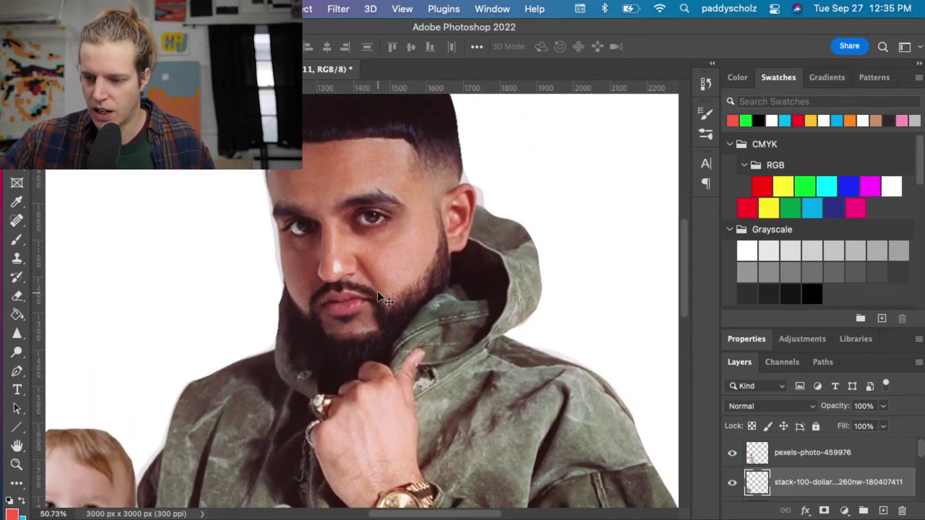
scroll(356, 294, left, 5)
scroll(414, 262, down, 10)
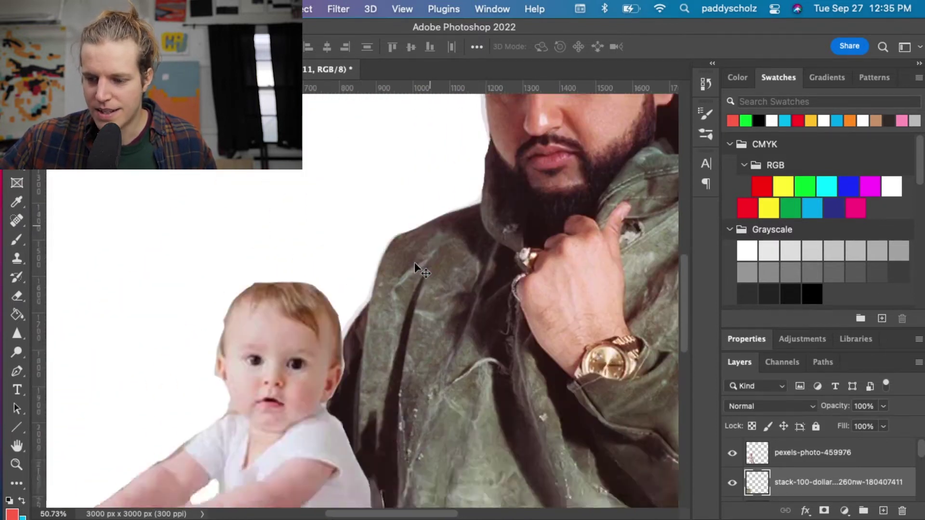
scroll(414, 262, up, 5)
scroll(414, 261, up, 2)
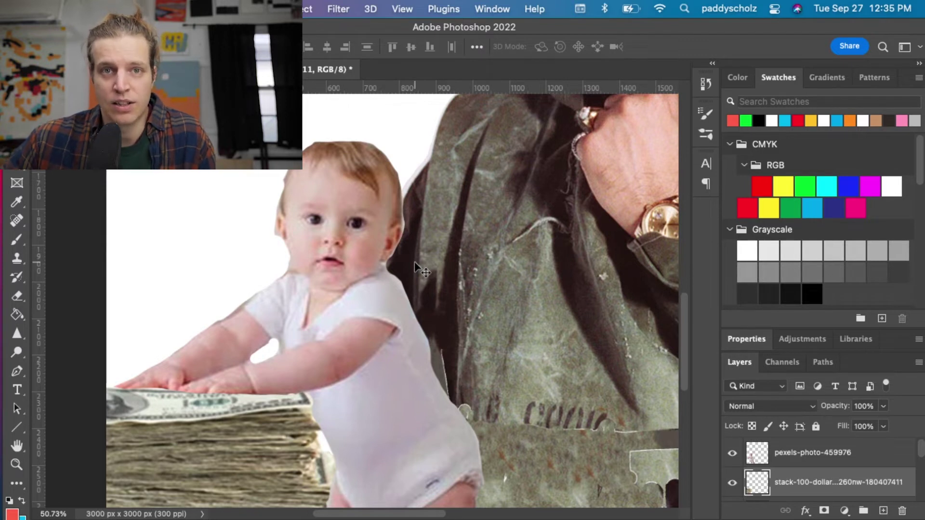
scroll(414, 262, down, 5)
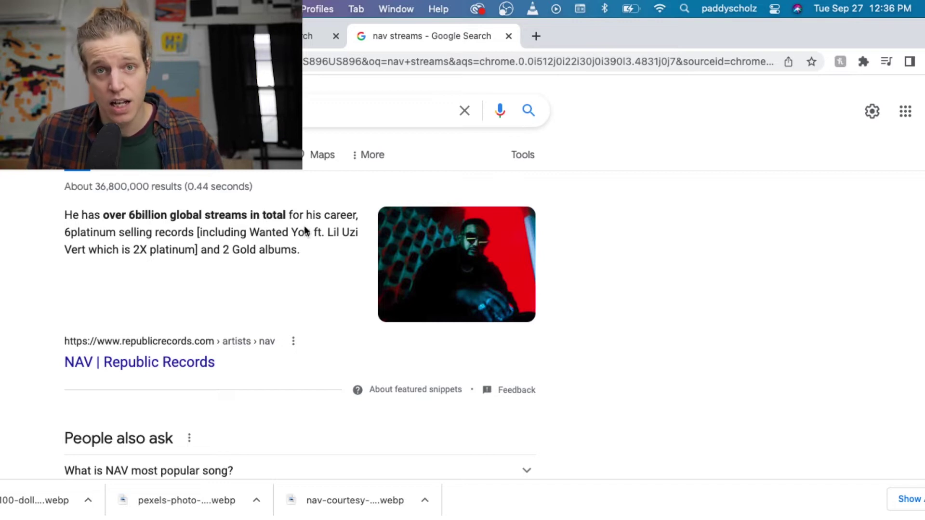
key(Return)
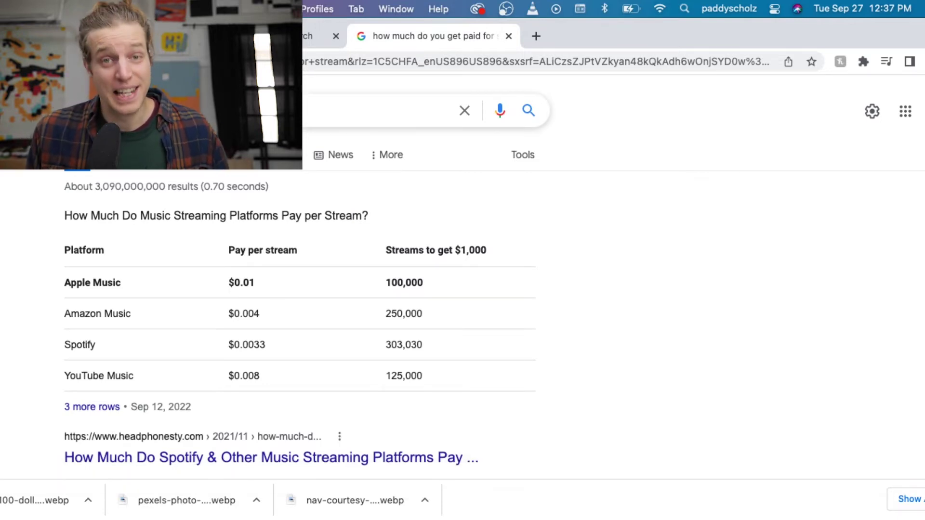
text(0.)
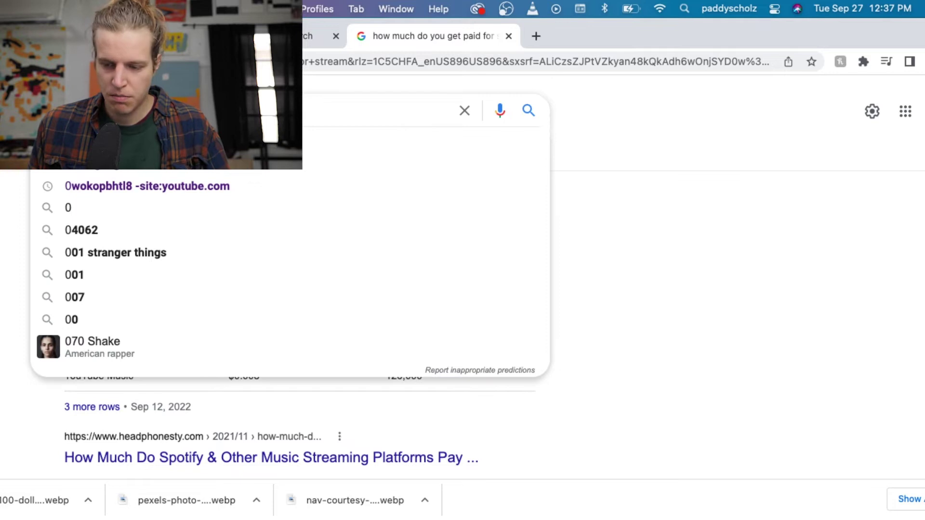
text(00)
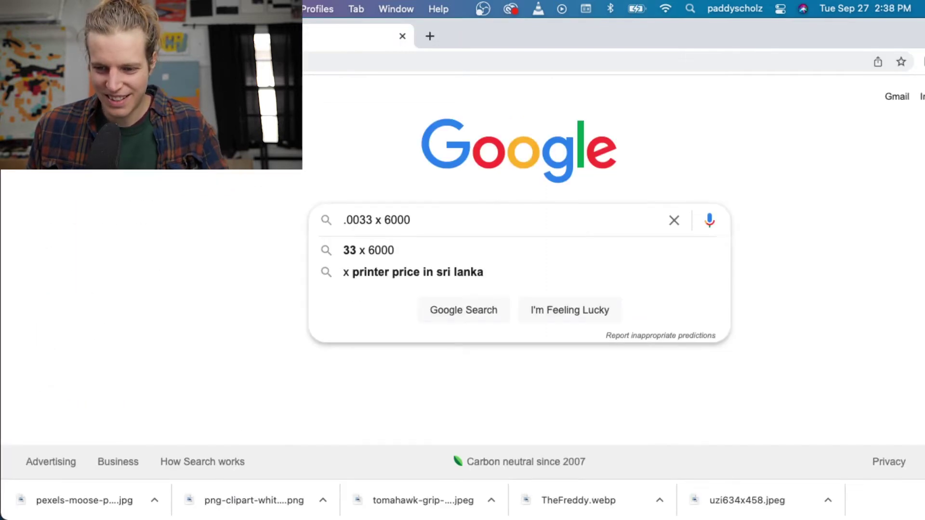
text(0033 x 6)
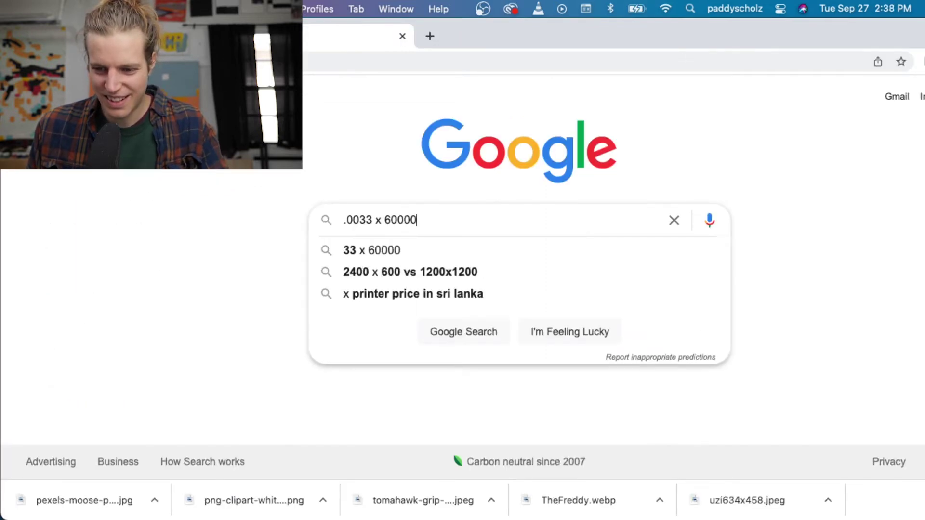
text(00000)
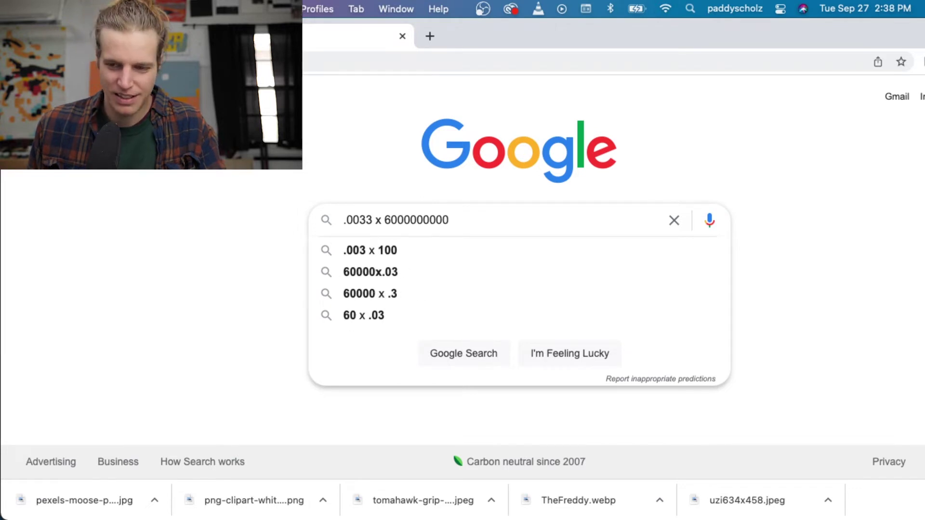
key(Return)
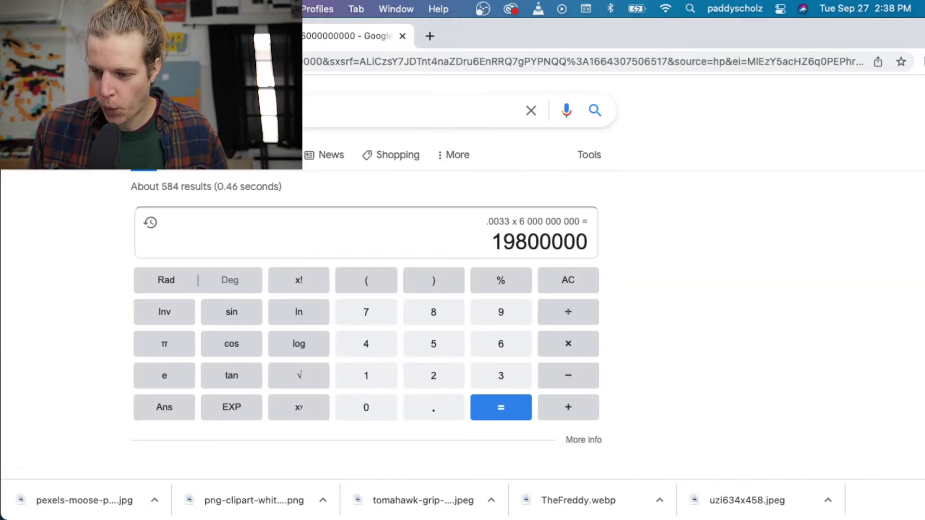
Step: Divide the calculated streaming total by 20000 in Google's calculator and highlight the answer
drag(515, 241, 552, 245)
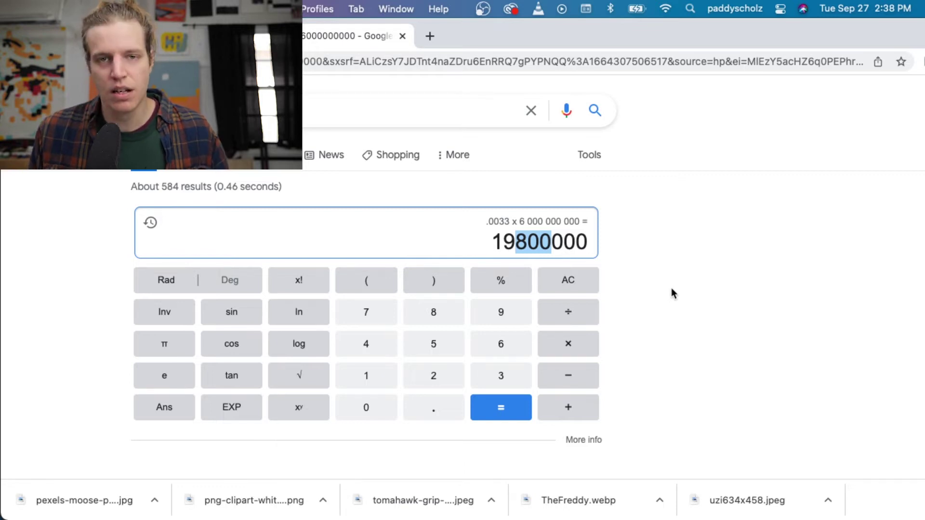
click(560, 248)
click(581, 317)
click(436, 377)
click(369, 410)
click(368, 410)
click(368, 410)
click(369, 410)
click(511, 416)
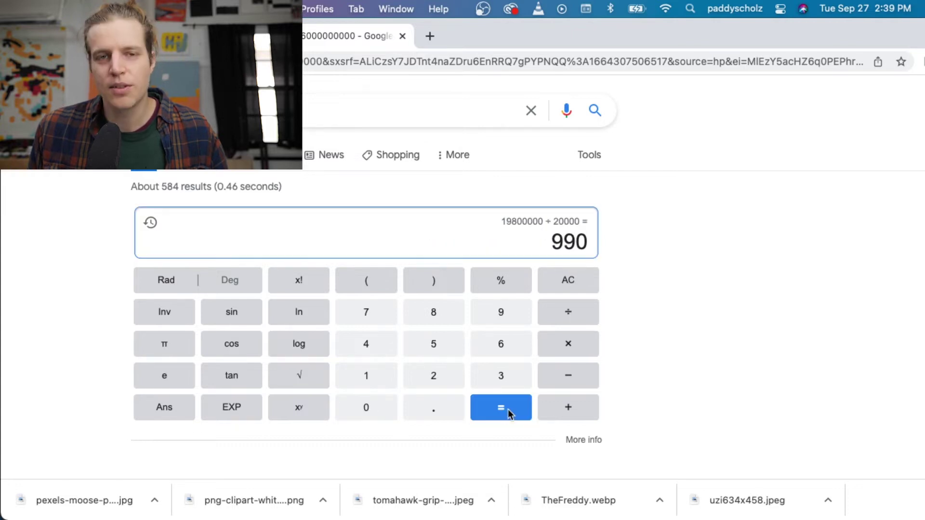
drag(552, 245, 592, 249)
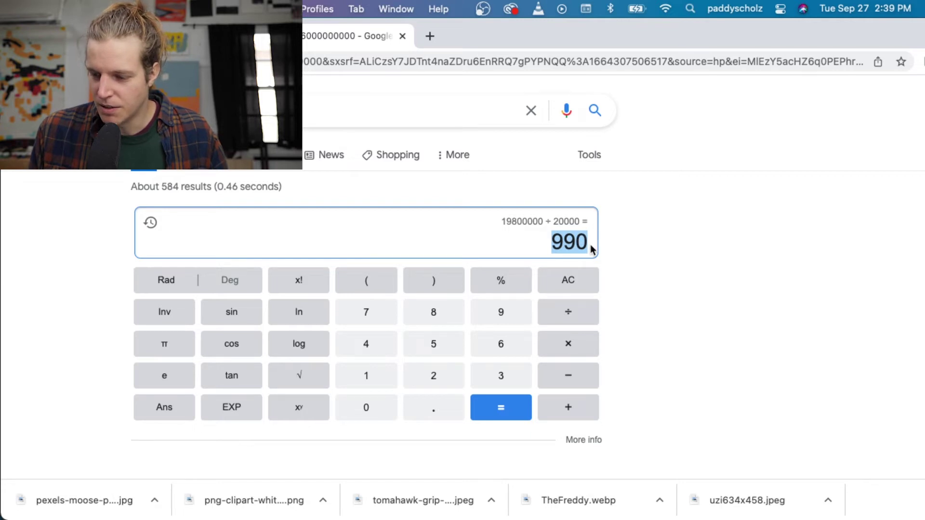
click(579, 245)
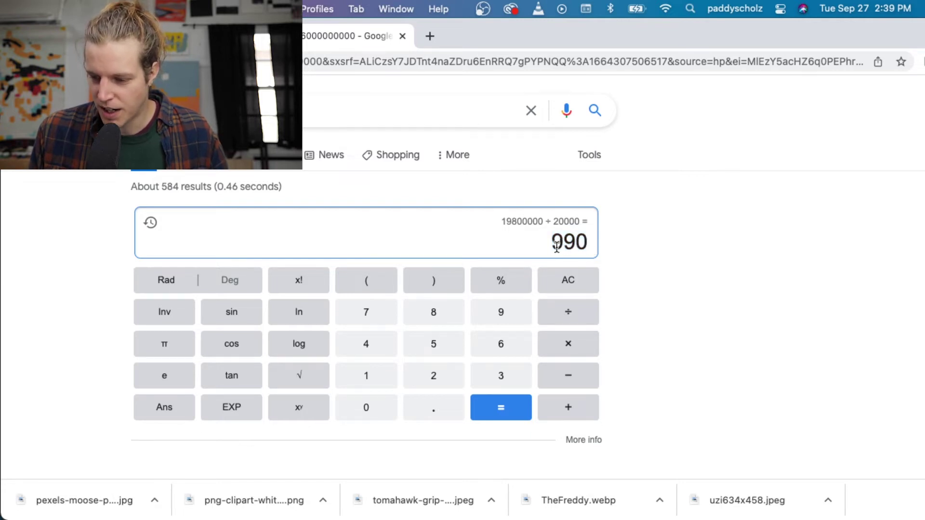
Step: Divide the calculator's last answer by 365 and highlight the first digits of the result
click(574, 317)
text(365)
click(496, 406)
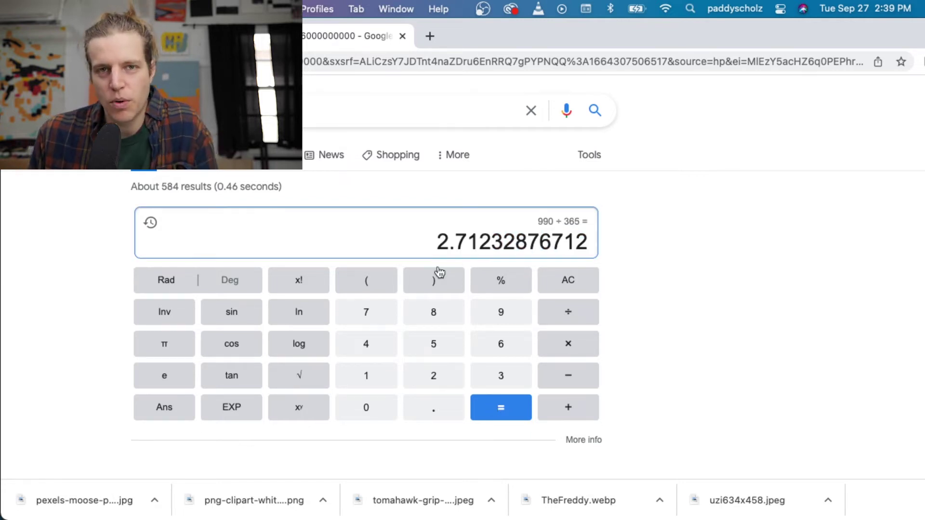
drag(437, 243, 466, 244)
click(490, 236)
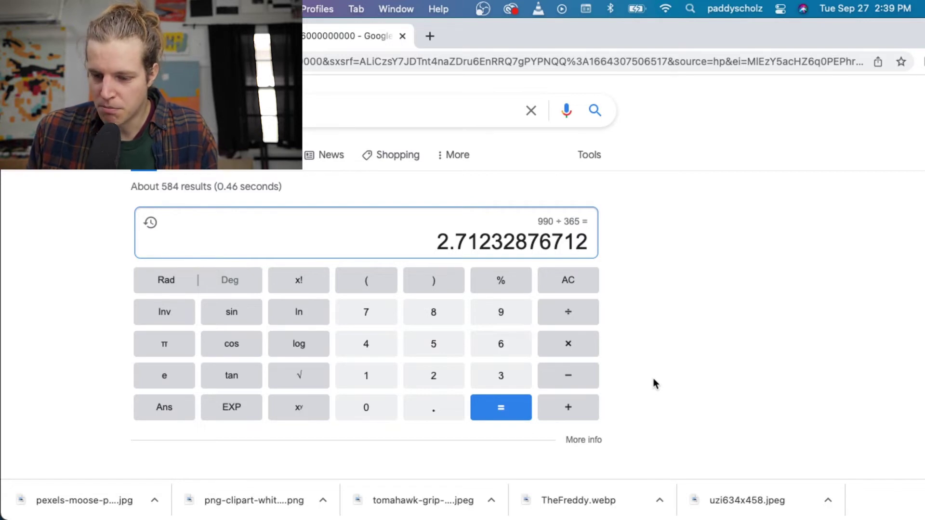
Step: Clear the previous answer and calculate 19000000 divided by 1000 in Google's calculator
key(0)
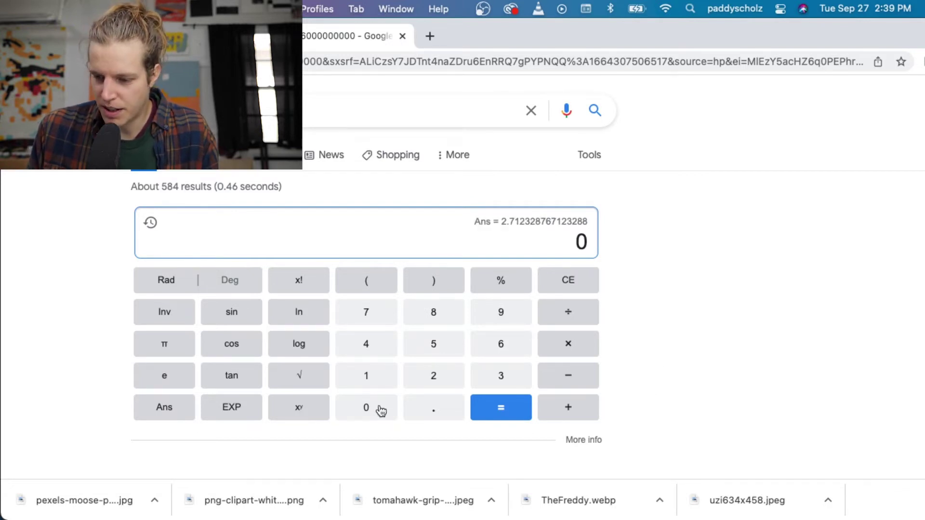
click(370, 381)
key(9)
key(0)
key(0)
key(0)
click(375, 412)
click(374, 413)
click(374, 413)
click(580, 316)
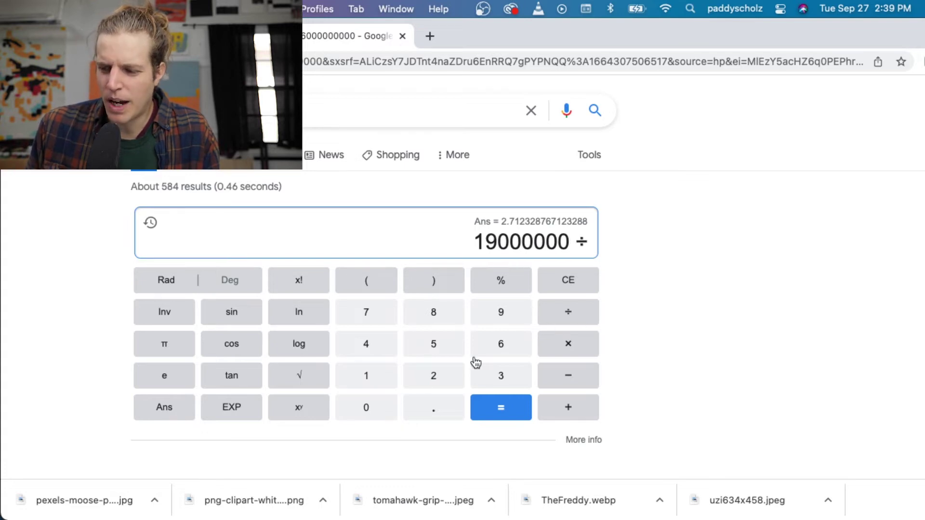
click(376, 380)
key(0)
key(0)
key(0)
click(505, 412)
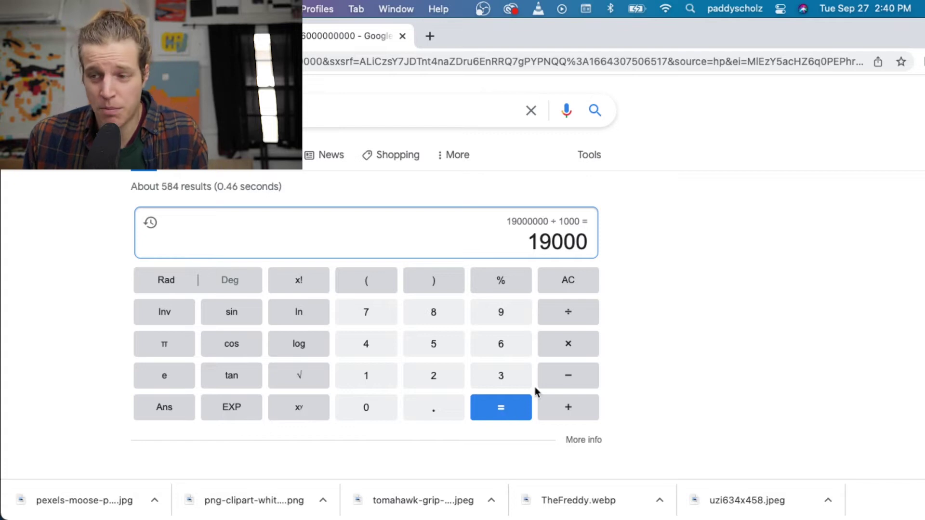
Step: Divide the 1000-way split by 365 and highlight the leading digits of the answer
click(573, 317)
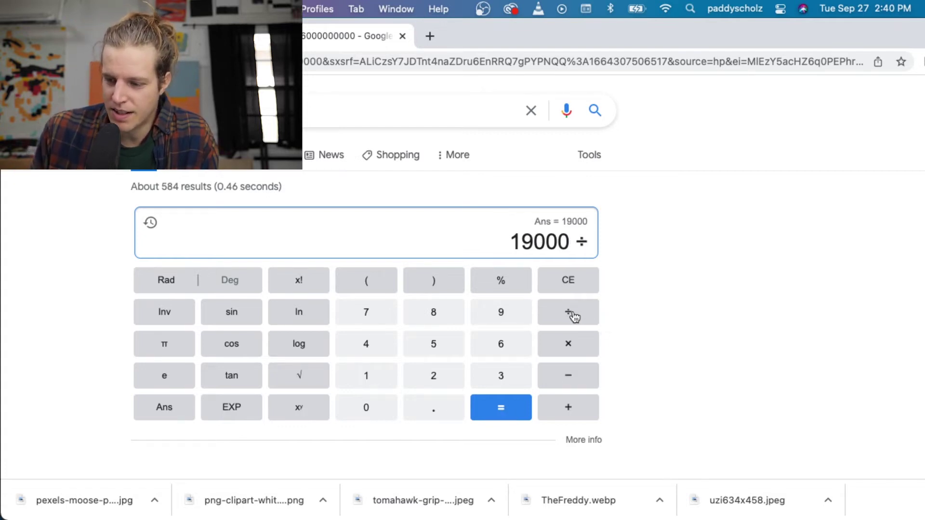
click(502, 376)
click(504, 347)
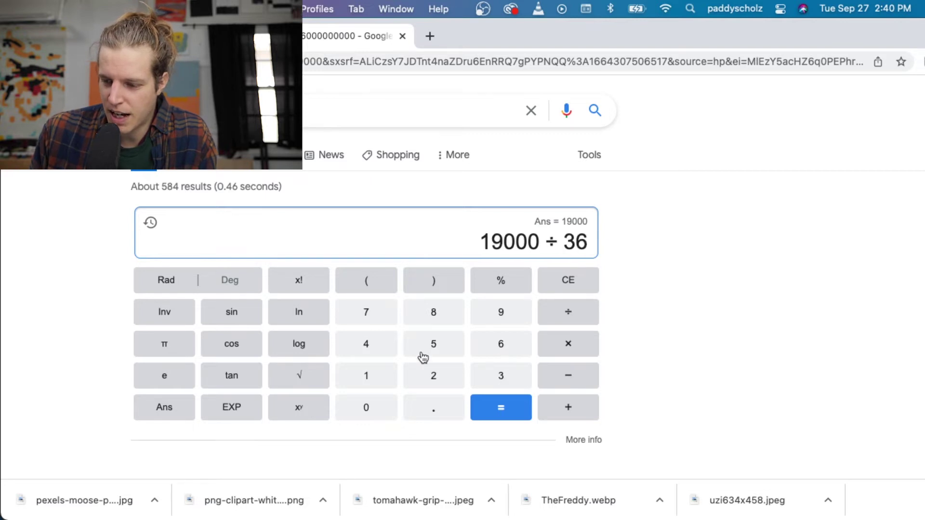
click(424, 354)
key(Return)
drag(439, 243, 485, 244)
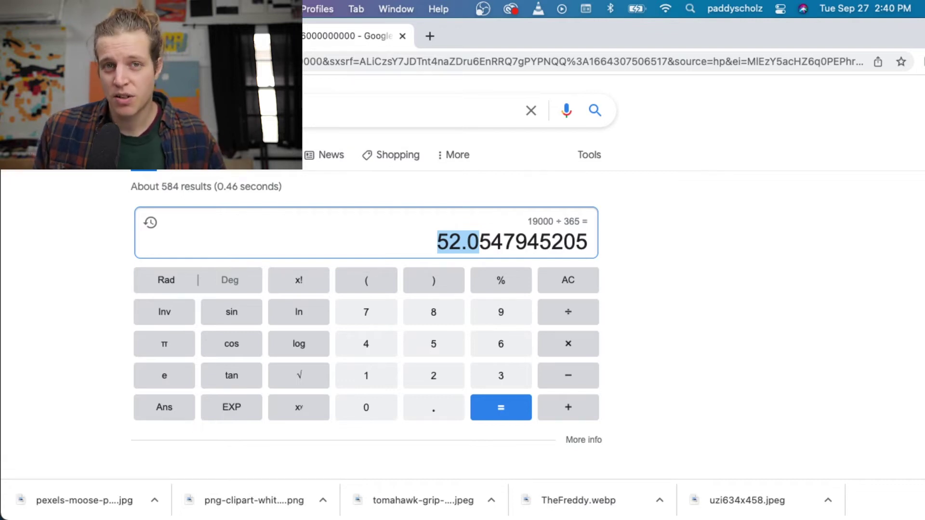
Step: Switch to Photoshop, add a new layer and brush the word "Too" in red across the money stack
drag(480, 34, 450, 38)
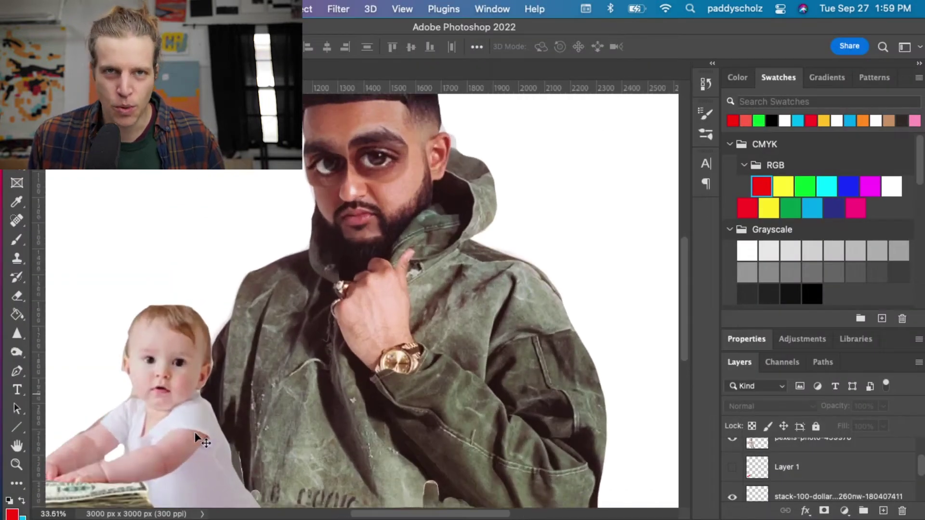
scroll(195, 431, up, 3)
scroll(196, 431, up, 3)
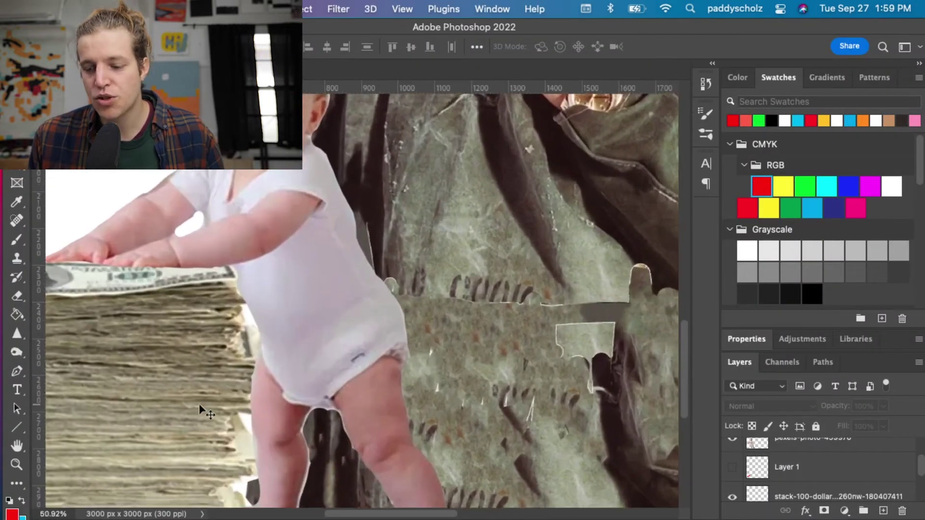
scroll(209, 398, down, 3)
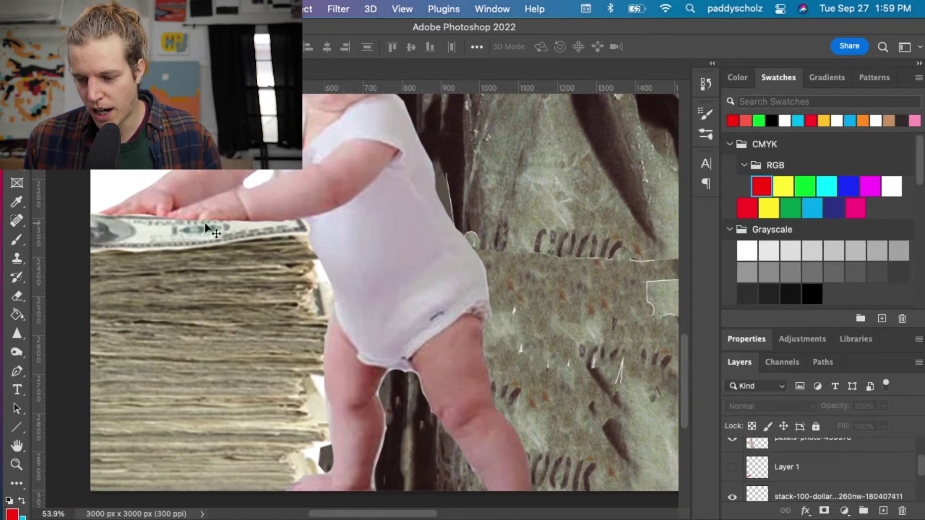
click(17, 239)
key(super+alt+shift+n)
scroll(235, 301, left, 2)
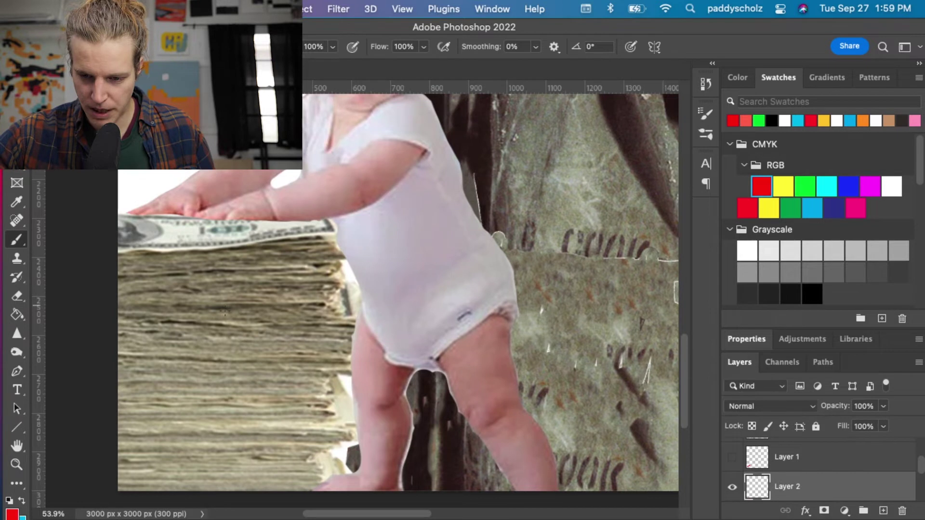
mouse_move(123, 307)
mouse_down()
mouse_move(163, 304)
mouse_move(144, 354)
mouse_up()
mouse_move(172, 306)
mouse_down()
mouse_move(167, 339)
mouse_move(171, 309)
mouse_move(200, 309)
mouse_up()
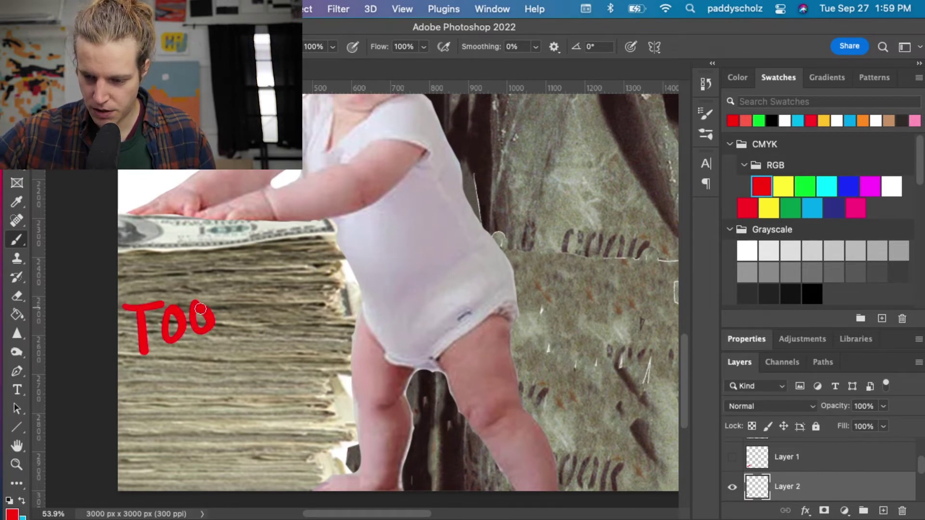
Step: Brush "Much!!" in red below the handwritten "Too" on the money stack
mouse_move(143, 372)
mouse_down()
mouse_move(143, 396)
mouse_move(160, 366)
mouse_move(172, 413)
mouse_up()
mouse_move(175, 375)
mouse_down()
mouse_move(192, 395)
mouse_move(196, 361)
mouse_up()
mouse_move(218, 362)
mouse_down()
mouse_move(207, 371)
mouse_move(232, 399)
mouse_move(237, 375)
mouse_move(248, 374)
mouse_up()
mouse_move(246, 354)
mouse_down()
mouse_move(250, 400)
mouse_move(260, 390)
mouse_up()
click(260, 404)
drag(277, 350, 274, 390)
click(275, 404)
scroll(426, 491, down, 5)
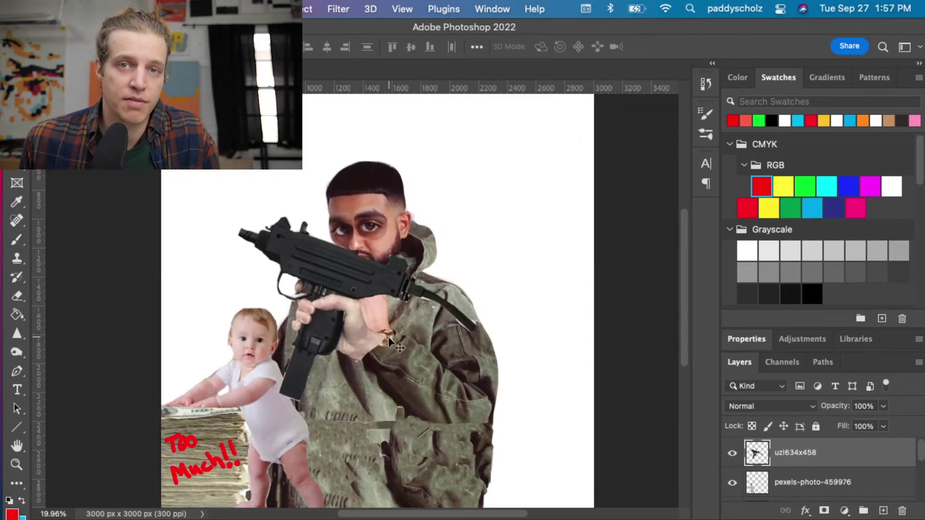
Step: Hide the uzi634x458 layer and copy a lassoed piece of the man's jacket to a new layer
click(732, 453)
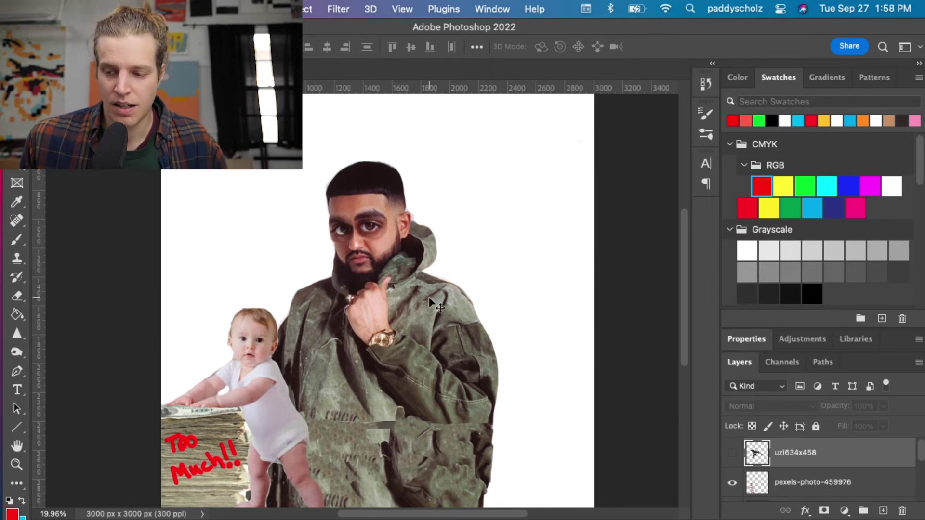
key(l)
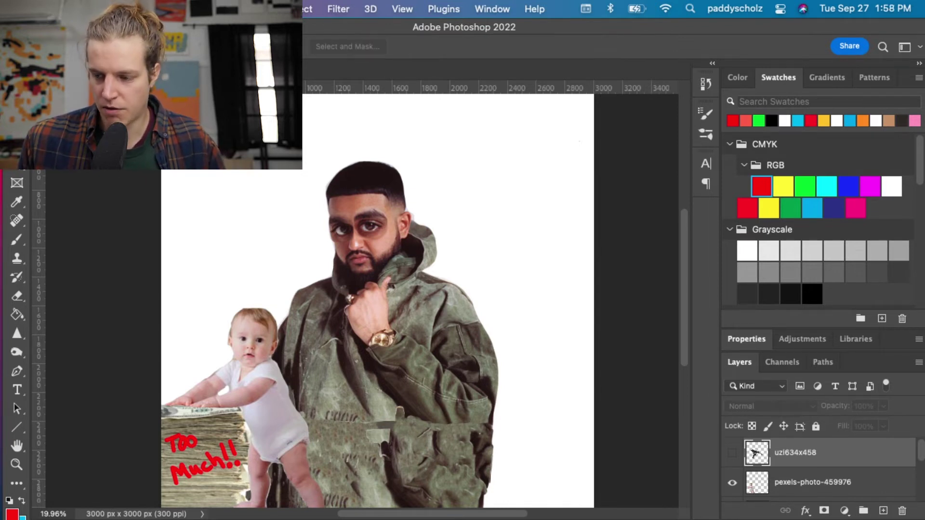
right_click(400, 186)
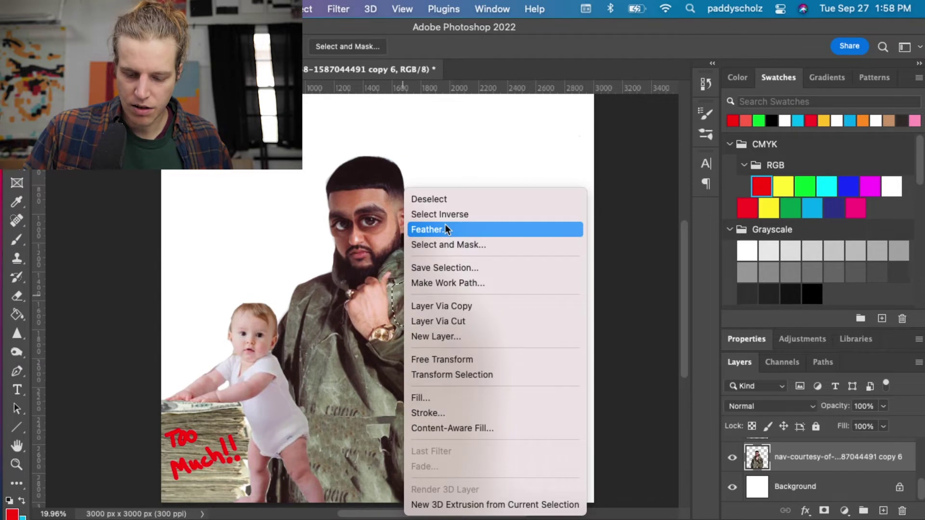
click(456, 304)
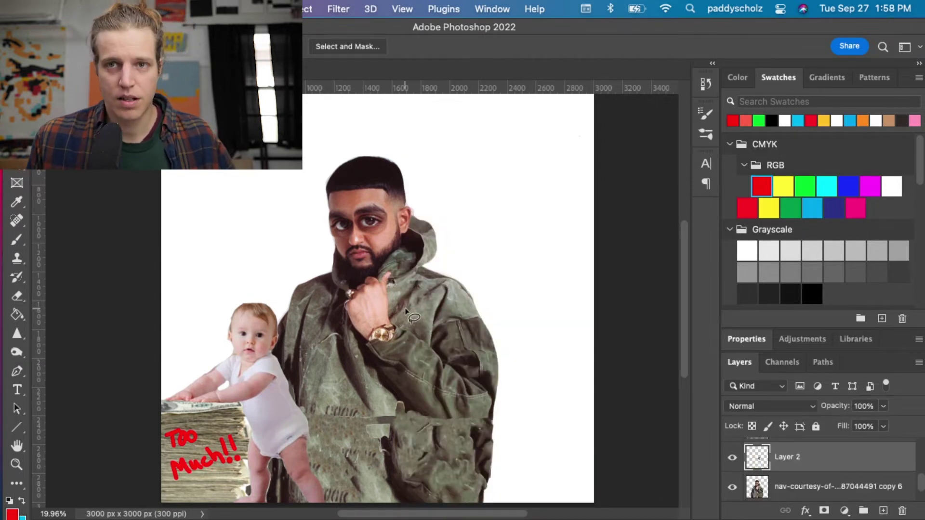
Step: Scale the copied jacket patch to 163.88% height over the man's raised hand and show the gun layer again
key(ctrl+t)
drag(375, 290, 385, 322)
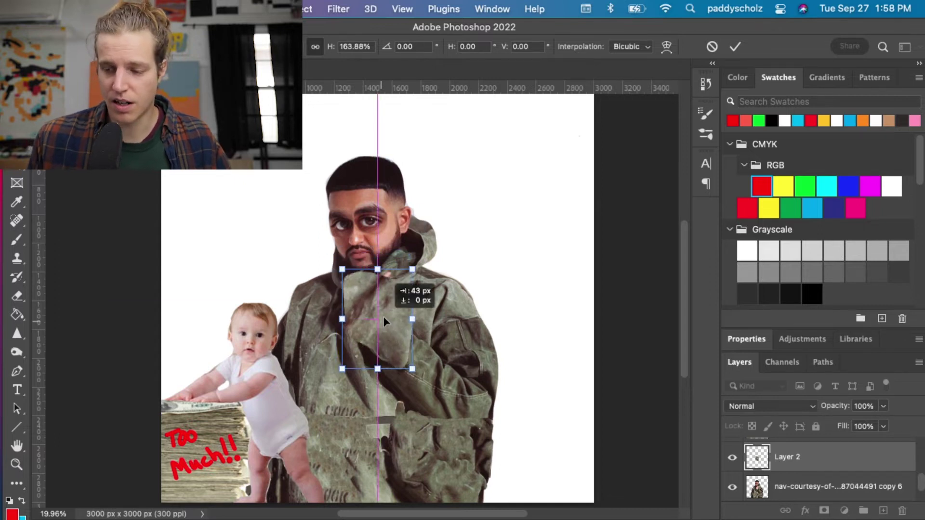
click(736, 47)
scroll(761, 458, up, 3)
click(732, 452)
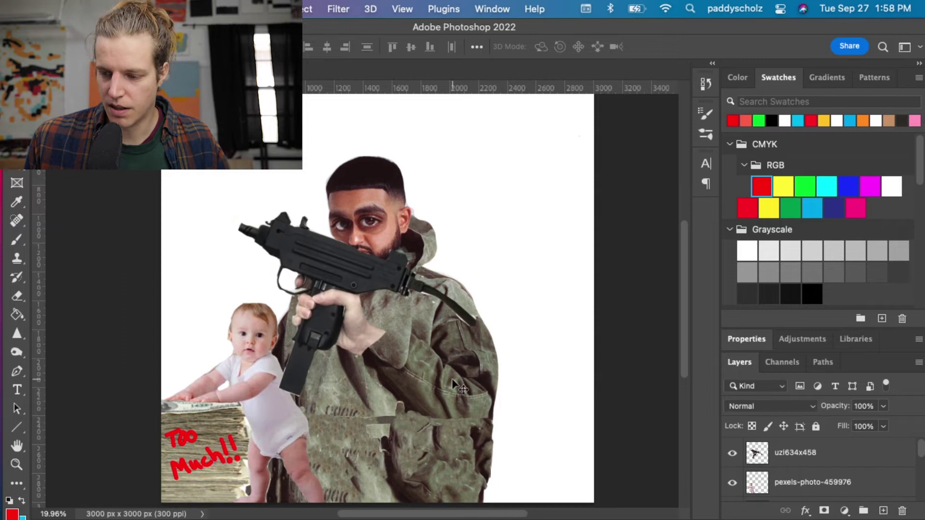
drag(348, 337, 351, 345)
key(super+z)
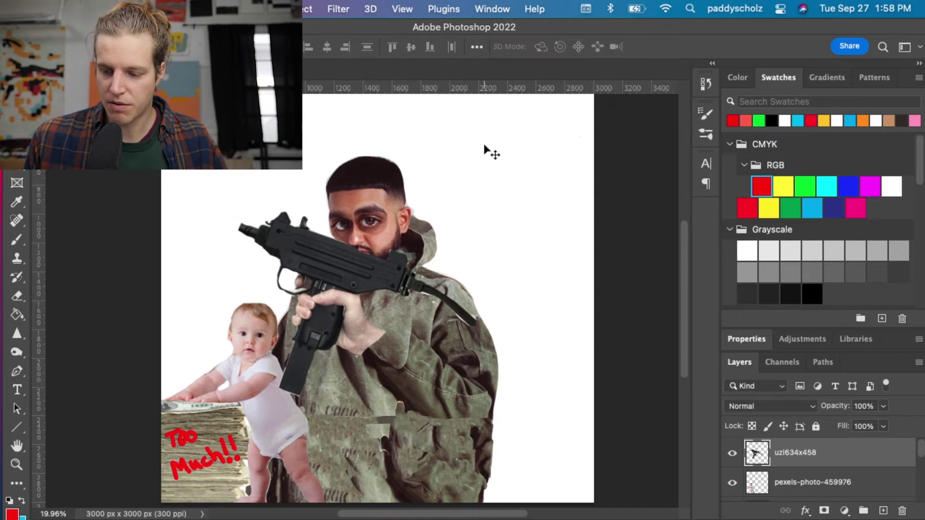
Step: Delete the hidden duplicate layer of the man whose name ends in "copy 7"
scroll(752, 491, down, 5)
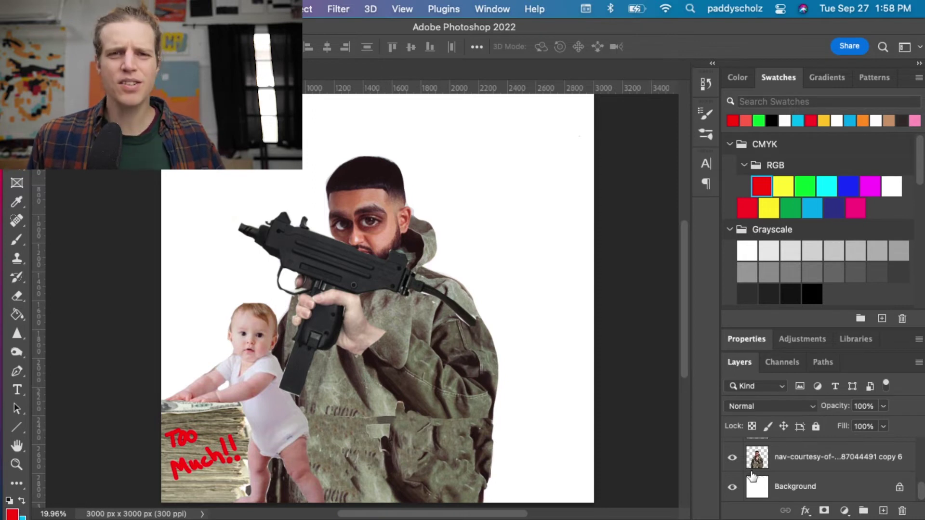
scroll(751, 475, up, 5)
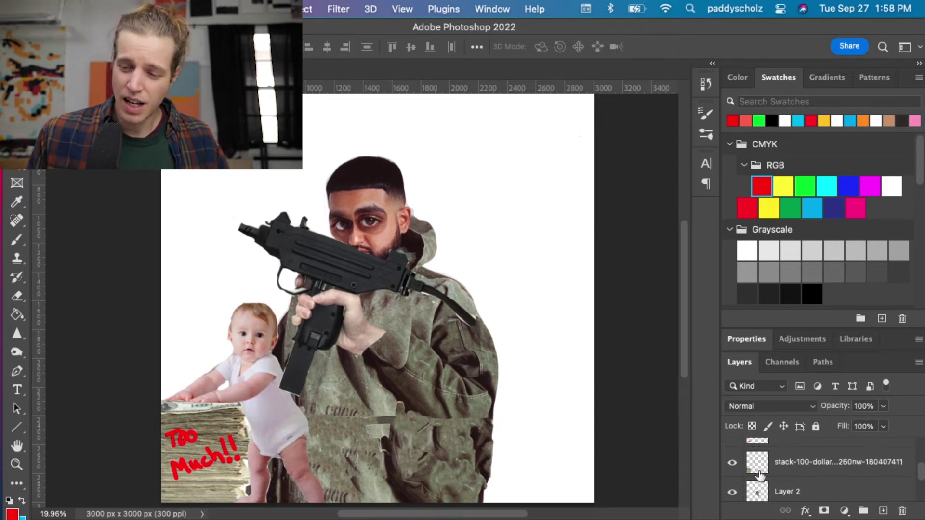
click(750, 452)
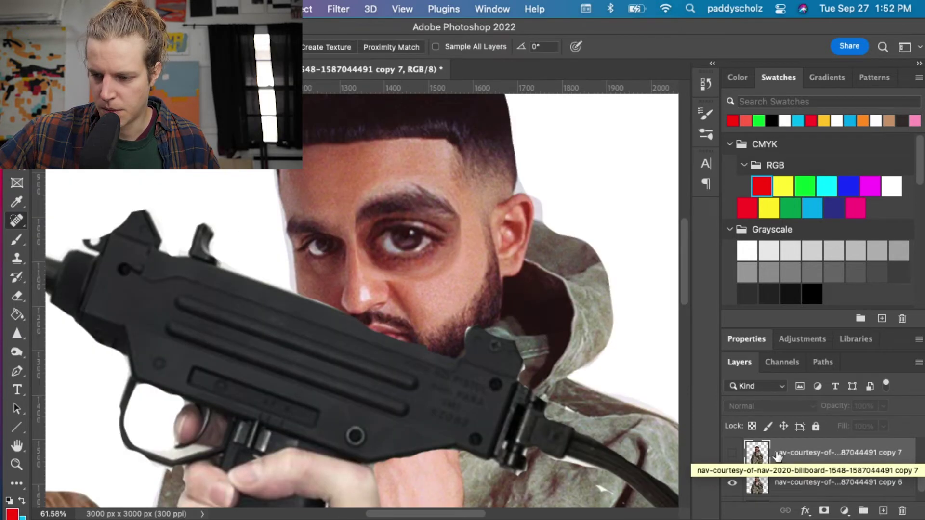
key(BackSpace)
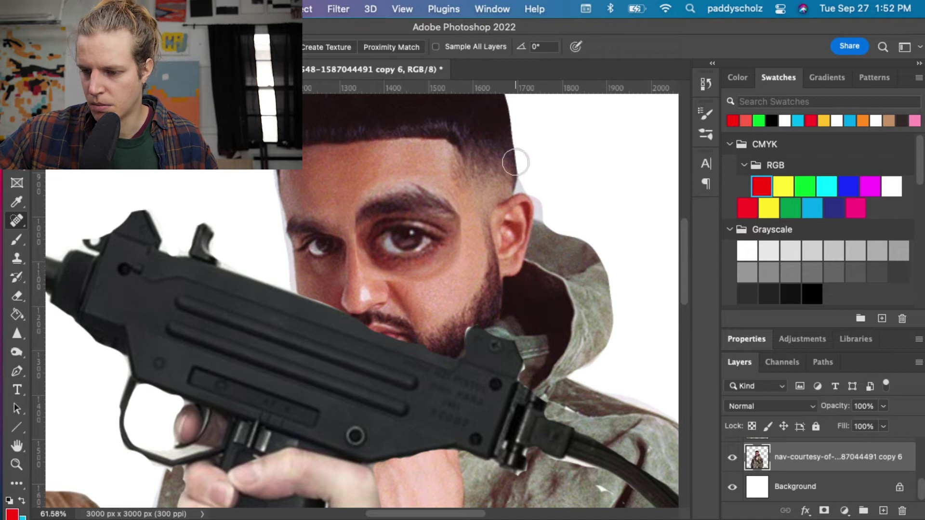
Step: Lasso the man's left-hand eye in the picture, enlarge it with a Fisheye warp at 100% bend, and deselect
key(l)
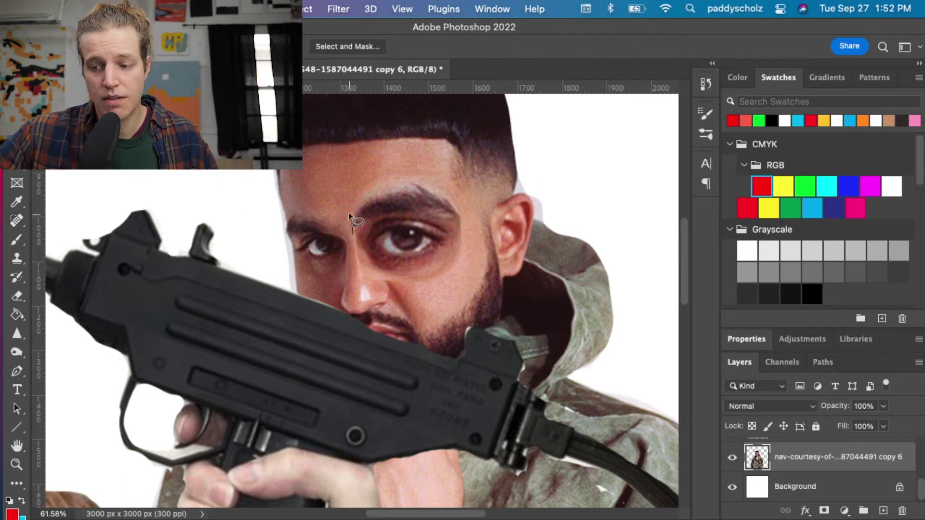
mouse_move(292, 206)
mouse_down()
mouse_move(303, 285)
mouse_move(356, 256)
mouse_move(352, 200)
mouse_up()
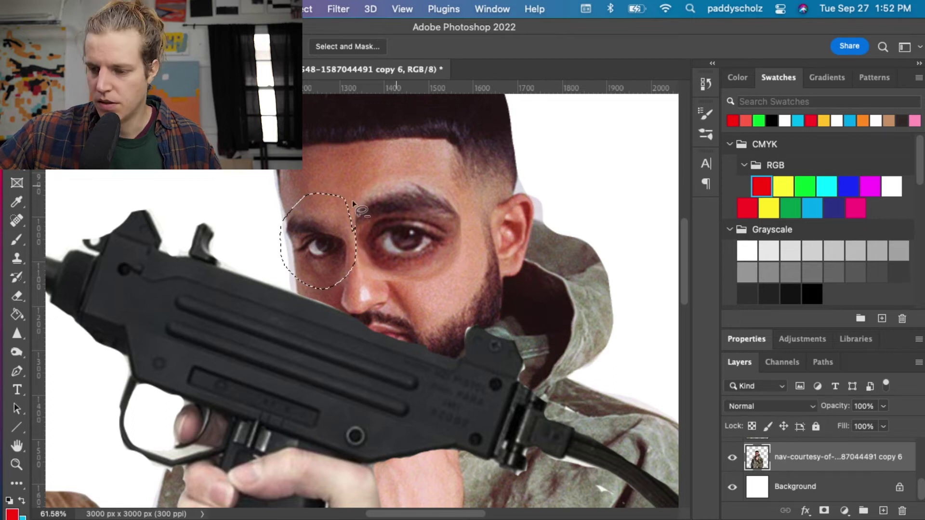
right_click(325, 219)
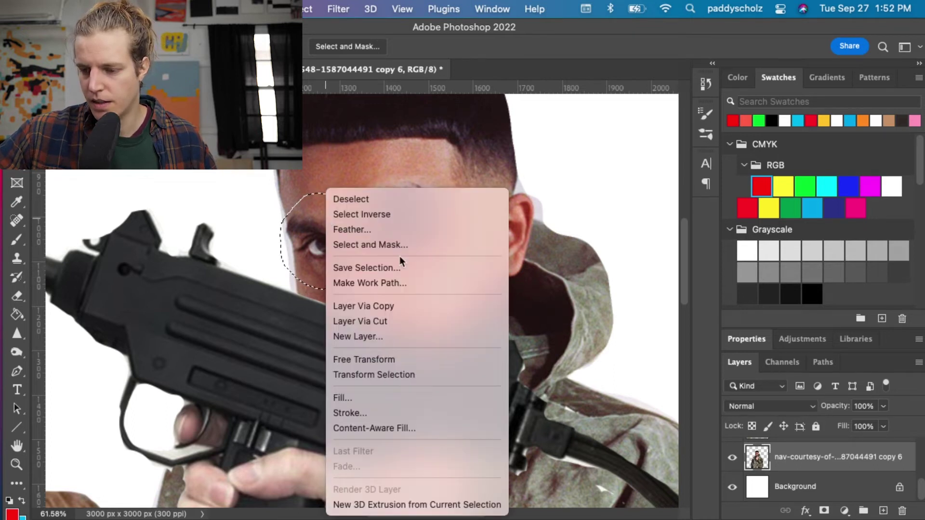
click(396, 359)
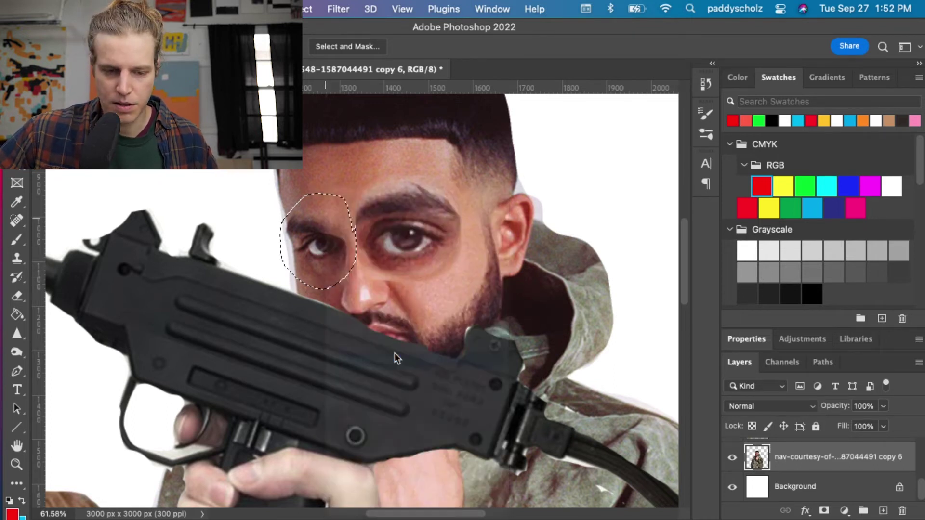
click(667, 46)
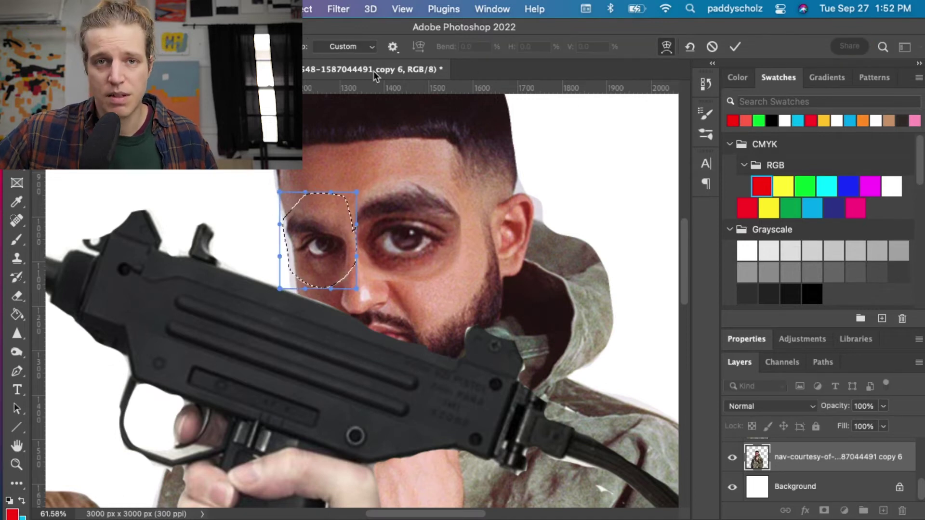
click(342, 47)
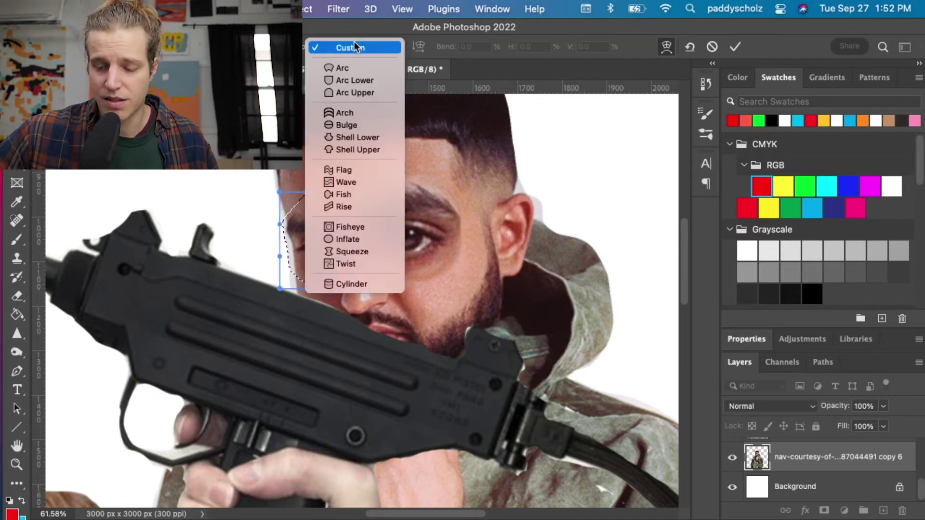
click(354, 226)
drag(319, 220, 320, 184)
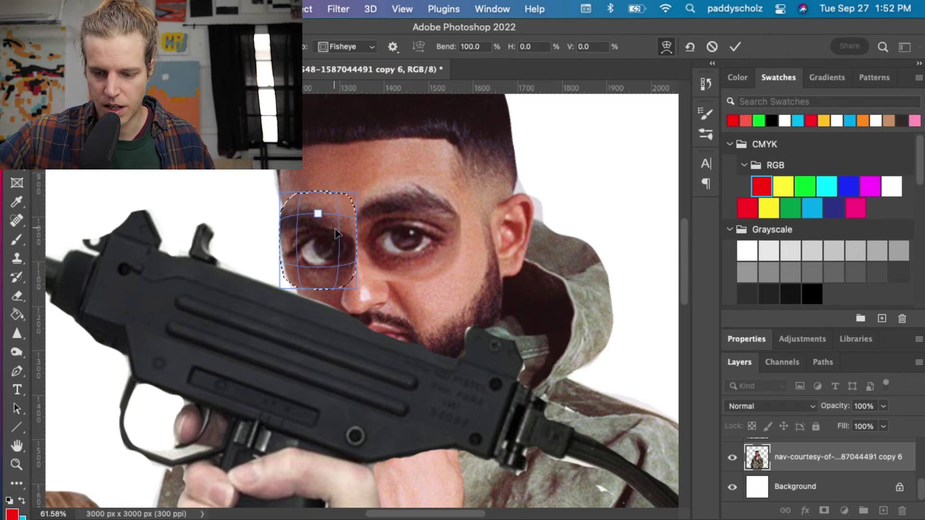
key(Return)
key(ctrl+d)
Step: Burn dark shadows into the skin under both of the man's eyes
key(o)
mouse_move(379, 263)
mouse_down()
mouse_move(397, 275)
mouse_move(420, 273)
mouse_move(372, 260)
mouse_move(401, 265)
mouse_move(436, 248)
mouse_move(423, 263)
mouse_move(385, 264)
mouse_move(434, 255)
mouse_up()
drag(303, 268, 339, 281)
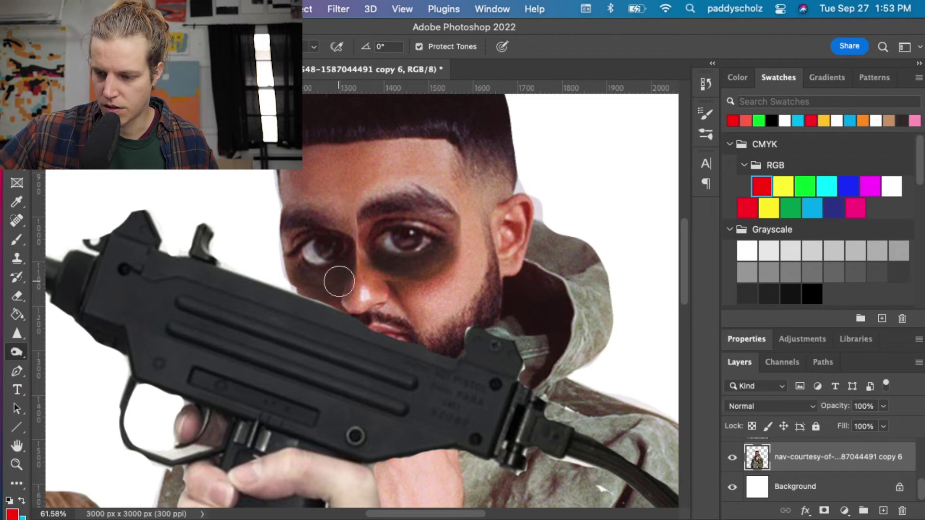
click(16, 239)
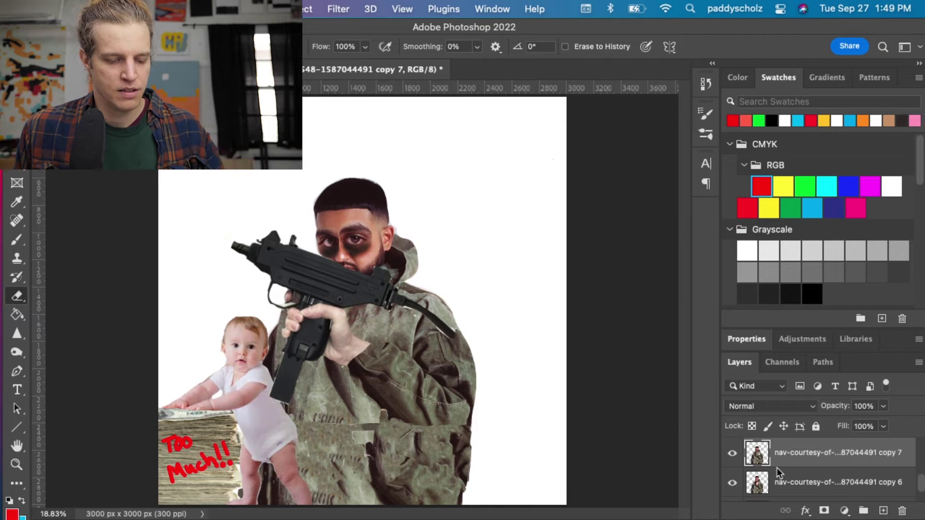
Step: Paste the TheFreddy cutout as a new layer above the man's copy 7 layer
key(super+v)
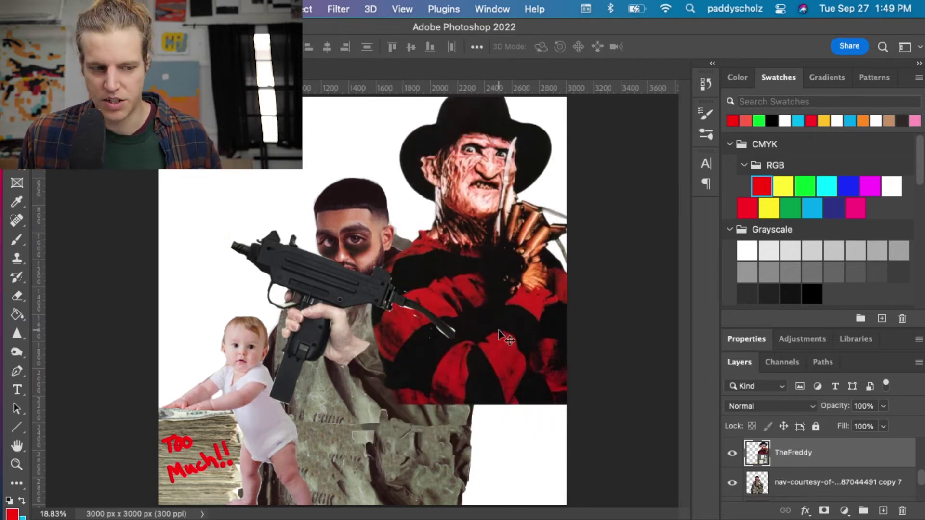
Step: Place the TheFreddy layer below the man, and duplicate Layer 2's sweater strip downward to extend Freddy's body to the canvas bottom
drag(804, 465, 801, 505)
right_click(480, 428)
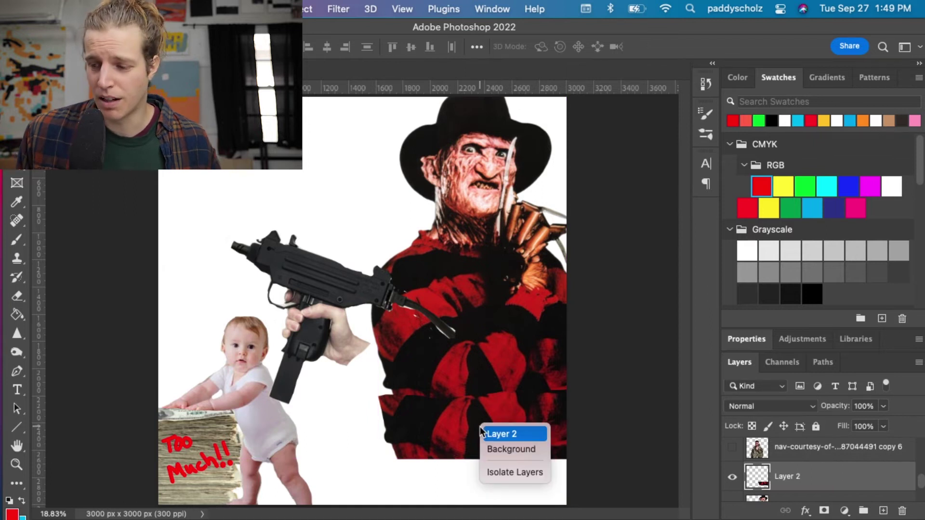
click(480, 433)
right_click(788, 476)
click(641, 84)
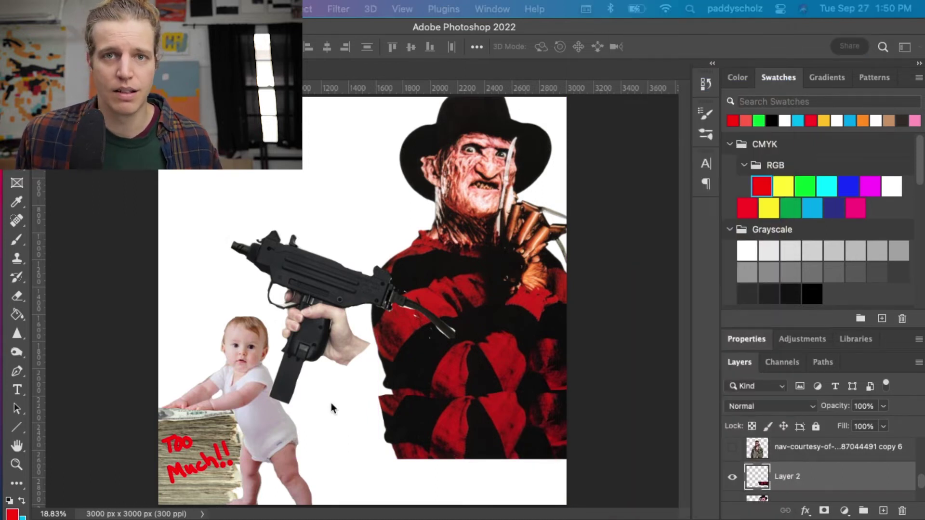
key(Return)
drag(464, 371, 464, 417)
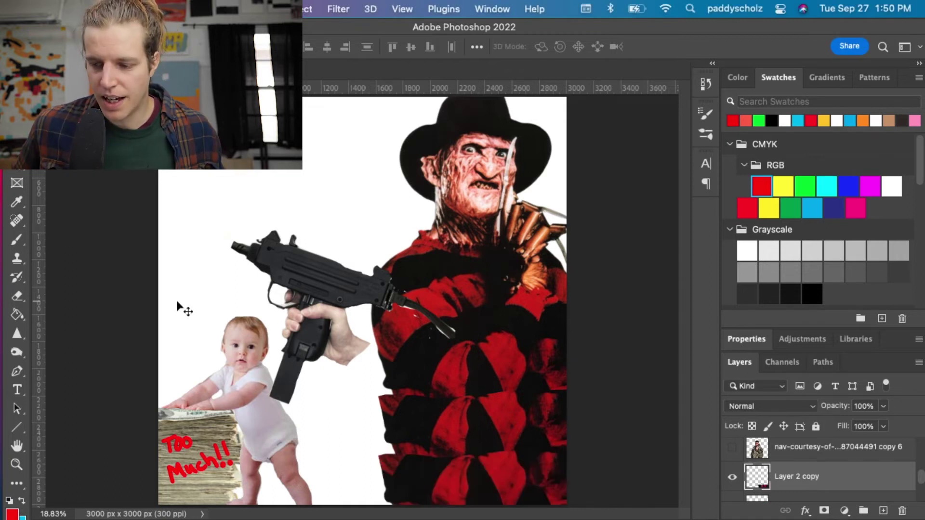
Step: Retouch the jagged seam at the outer edge of Freddy's extended sweater with the Spot Healing Brush
click(17, 220)
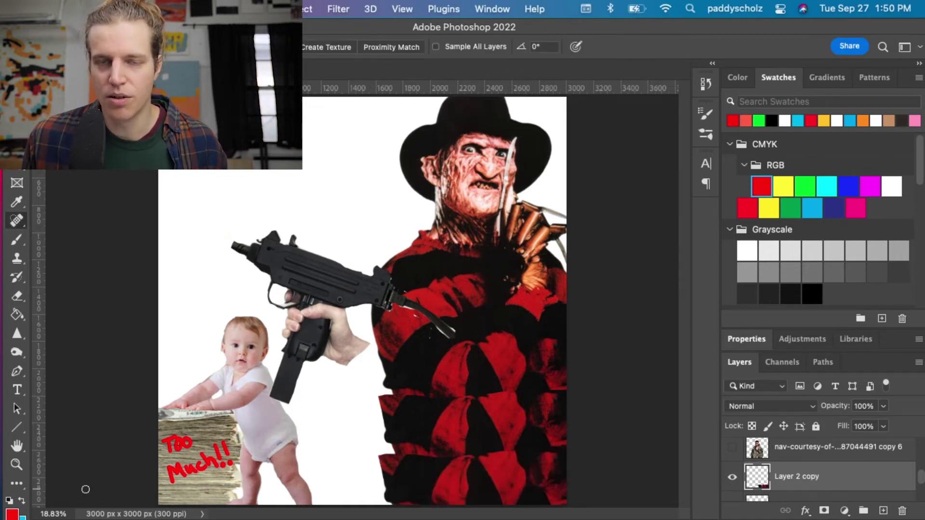
mouse_move(397, 455)
mouse_down()
mouse_move(386, 460)
mouse_move(393, 433)
mouse_up()
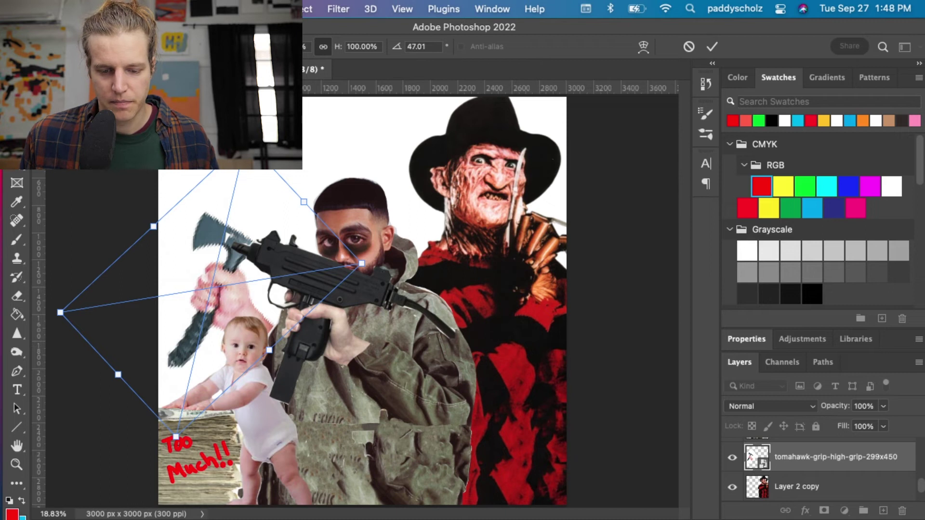
Step: Rotate the tomahawk picture to about 47° and position it above the baby, behind the gun's muzzle
drag(289, 77, 259, 190)
drag(275, 265, 283, 255)
key(Return)
key(e)
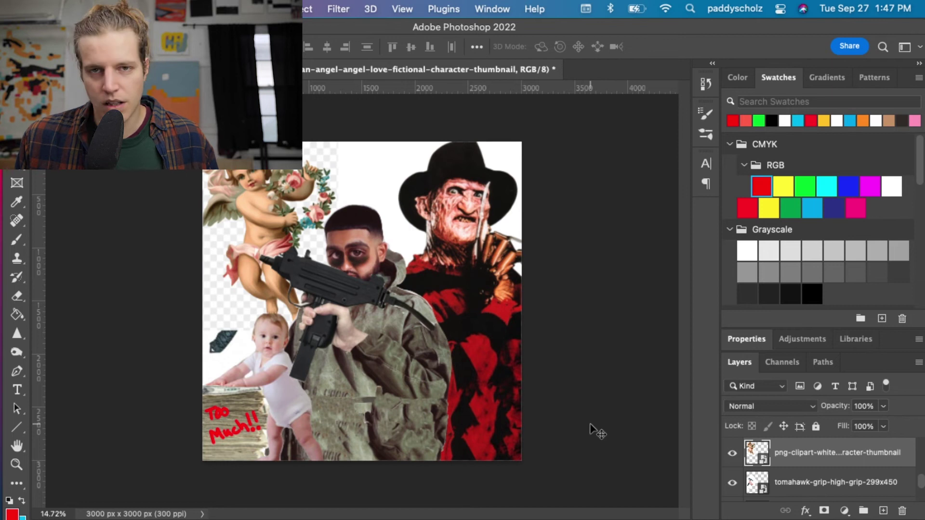
Step: Move the angel clipart below the tomahawk layer and erase the rasterized tomahawk's white background around the axe
drag(801, 451, 806, 474)
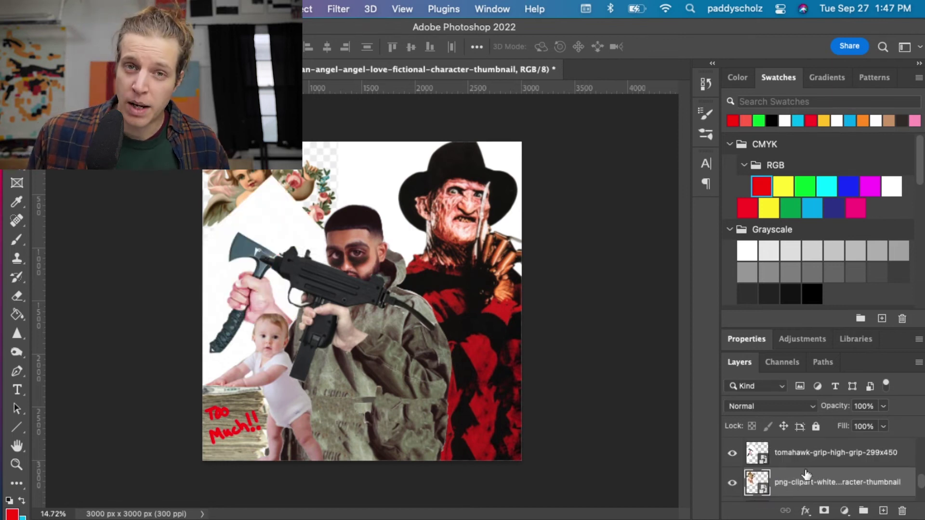
key(e)
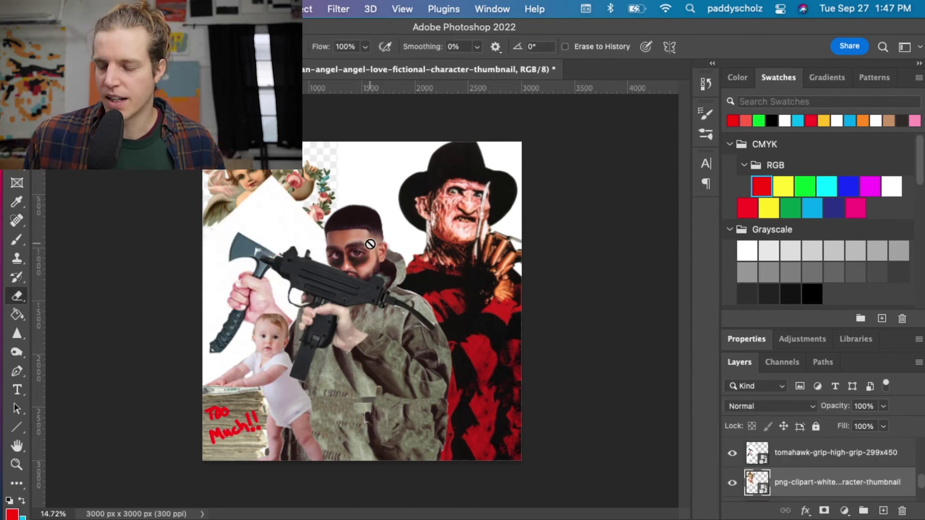
click(814, 457)
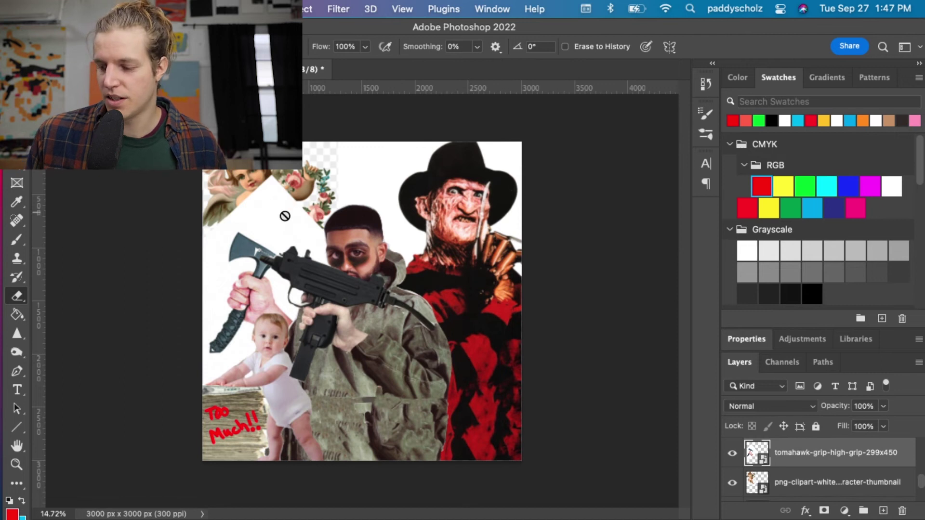
click(335, 246)
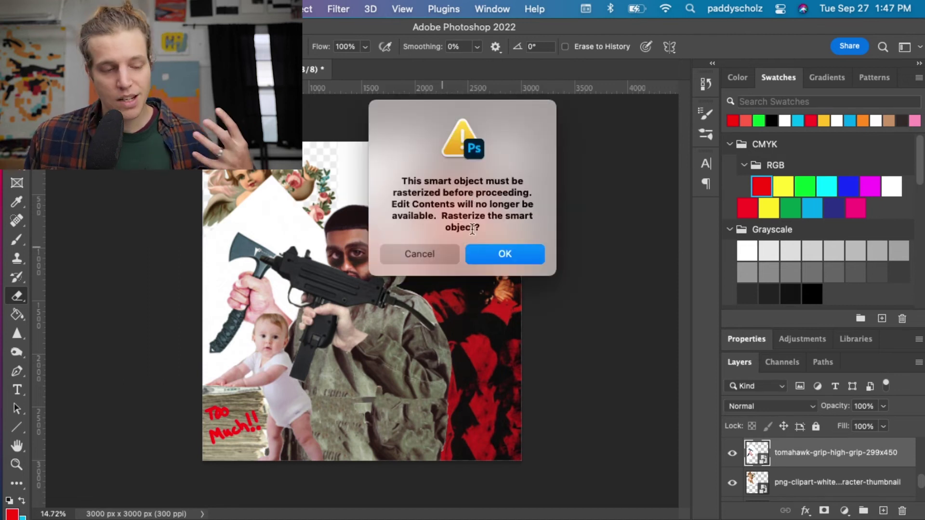
click(525, 252)
mouse_move(295, 217)
mouse_down()
mouse_move(277, 235)
mouse_move(231, 214)
mouse_move(246, 196)
mouse_move(309, 215)
mouse_move(325, 238)
mouse_move(220, 206)
mouse_move(203, 267)
mouse_move(219, 220)
mouse_move(209, 290)
mouse_move(216, 278)
mouse_move(201, 325)
mouse_move(239, 353)
mouse_move(246, 343)
mouse_move(217, 366)
mouse_up()
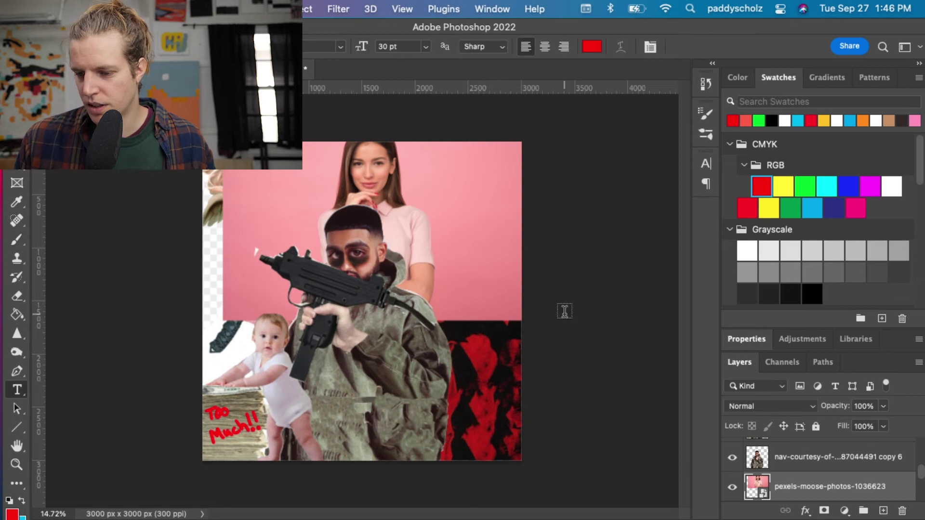
Step: Position the pexels-moose-photos woman picture above the man's head and move its layer behind Freddy
key(v)
drag(431, 242, 539, 286)
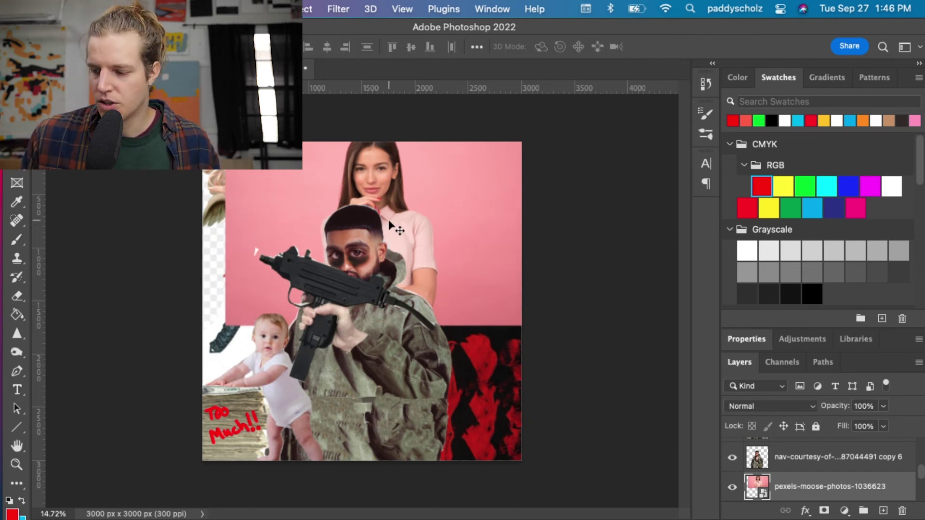
drag(828, 486, 800, 492)
Step: Lasso the man's head onto a new layer above the gun and enlarge it to about 515% to fill the canvas
drag(375, 191, 374, 190)
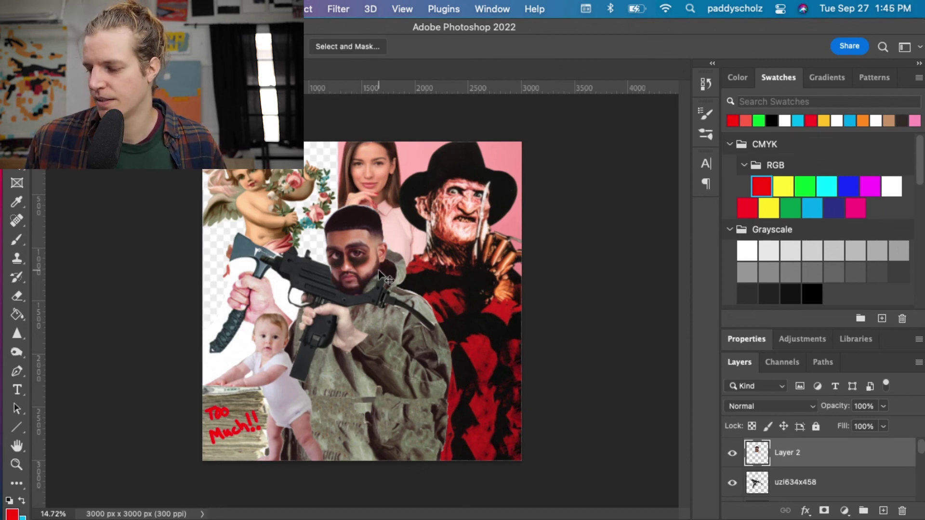
key(super+t)
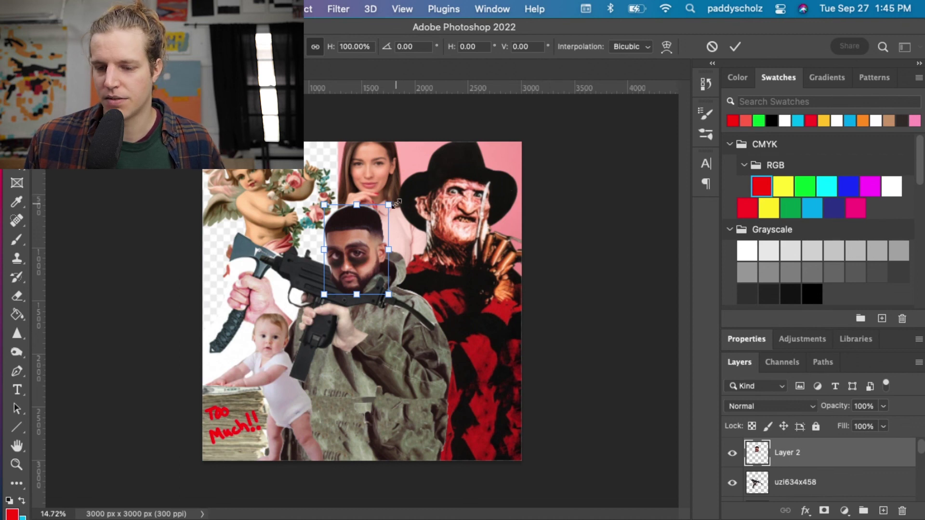
drag(389, 206, 553, 99)
drag(453, 190, 314, 408)
drag(393, 265, 525, 179)
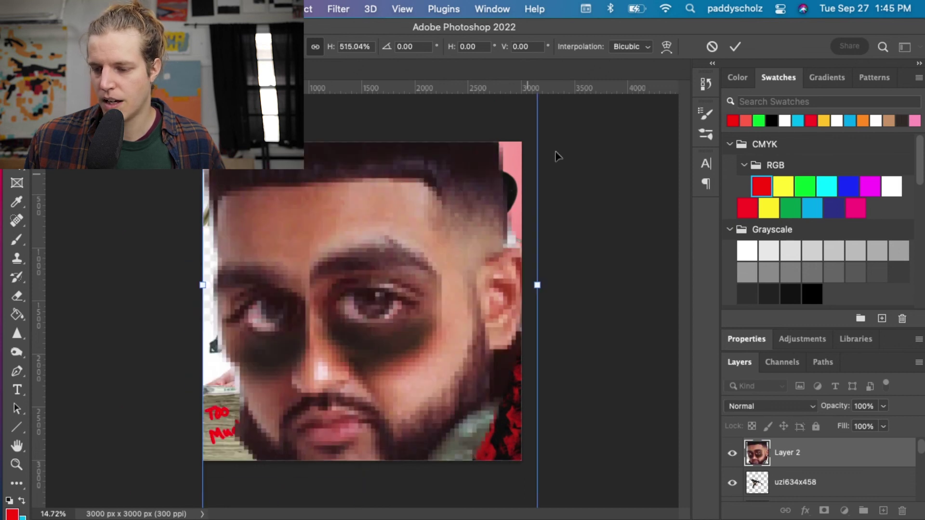
click(736, 47)
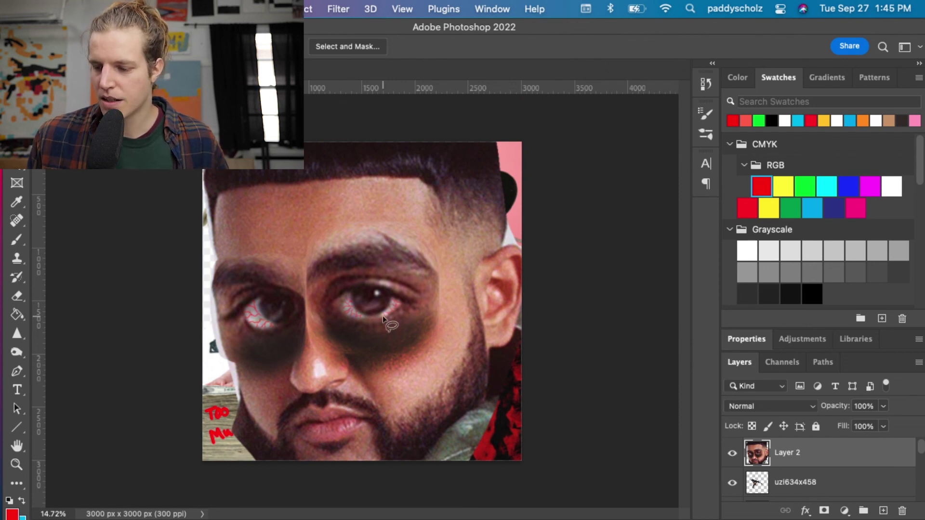
Step: Brush loose red circles around the man's enlarged face on a new layer above Layer 2
key(b)
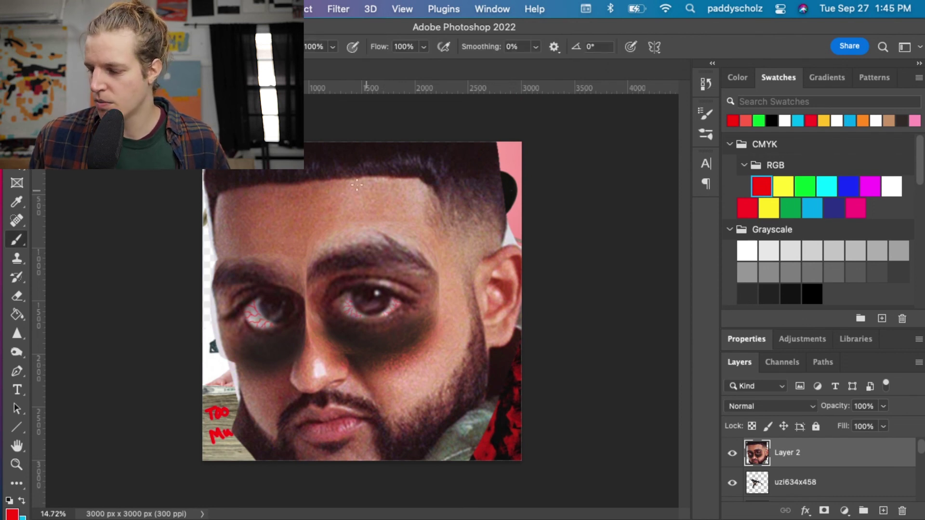
click(883, 510)
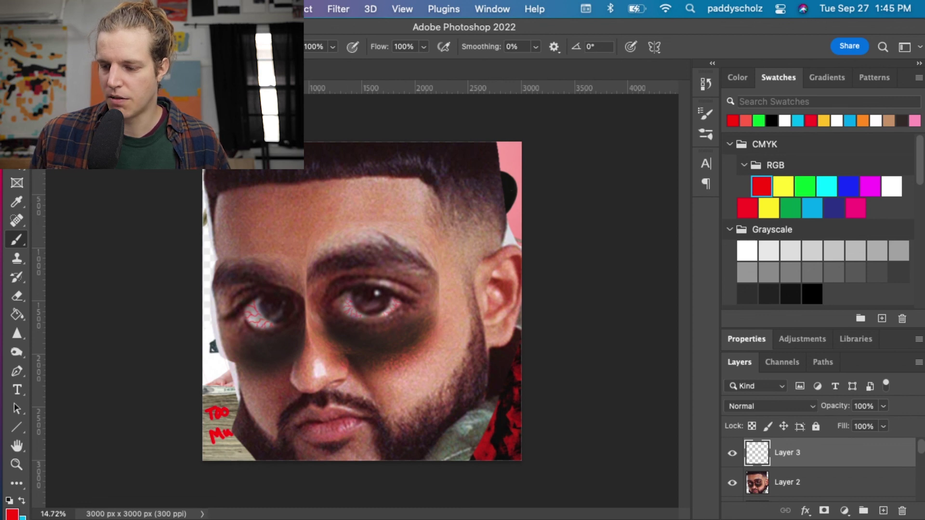
drag(337, 157, 429, 130)
mouse_move(185, 343)
mouse_down()
mouse_move(354, 87)
mouse_move(319, 497)
mouse_move(457, 124)
mouse_up()
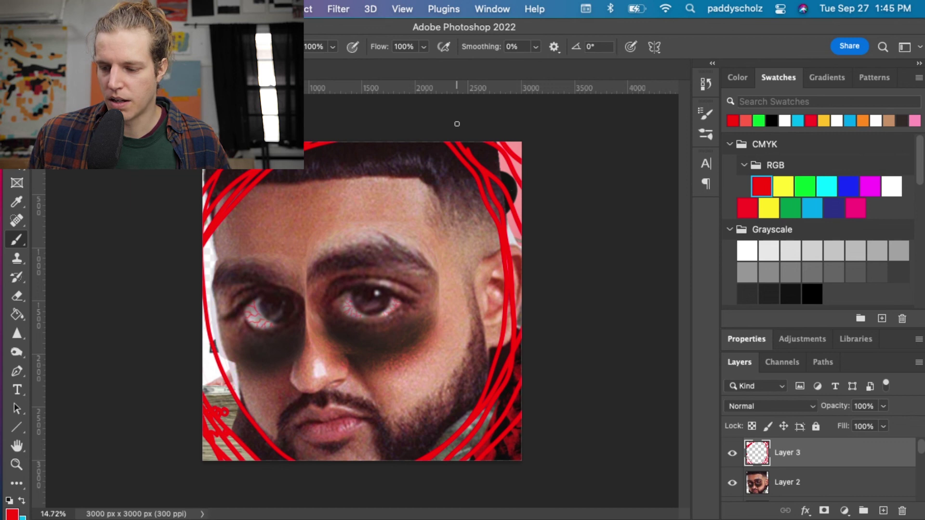